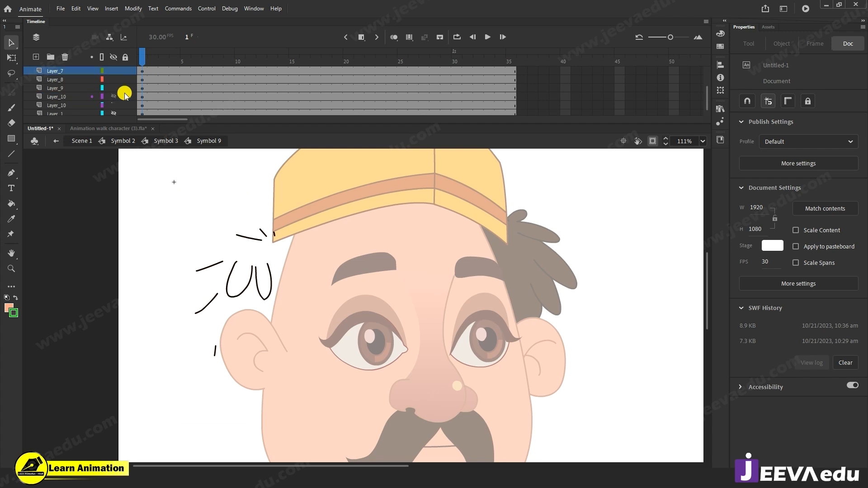
Step: Insert keyframes at frames 3 and 5 on all of the hair symbol's layers
click(164, 96)
drag(166, 136, 166, 137)
key(F6)
drag(183, 105, 189, 37)
key(F6)
Step: Create shape tweens across frames 1 to 5 on all of the hair layers, selecting through frame 3
scroll(175, 79, down, 3)
drag(161, 107, 166, 34)
right_click(164, 73)
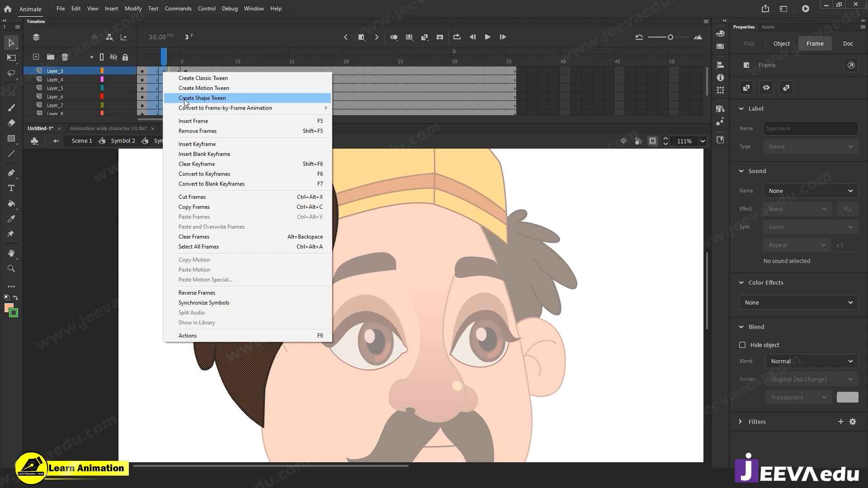
click(202, 97)
scroll(133, 108, down, 2)
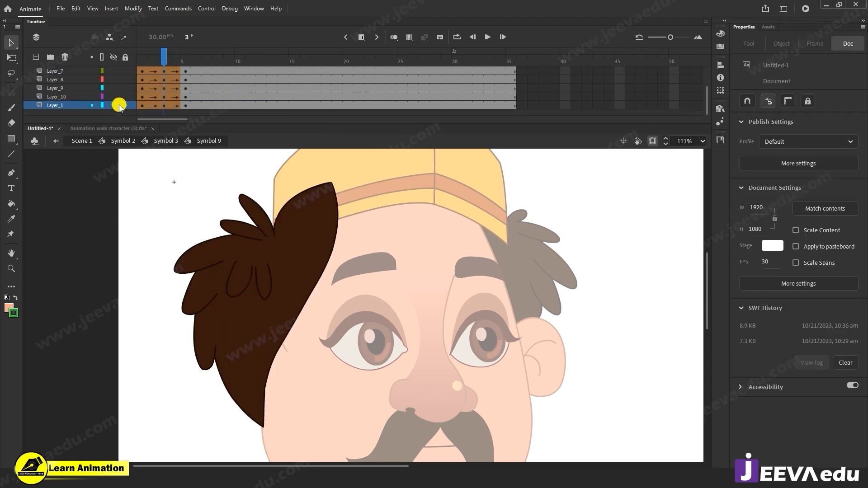
Step: Hide all layers except Layer_1 to isolate the main hair shape around its upper strands
click(114, 105)
alt+click(113, 104)
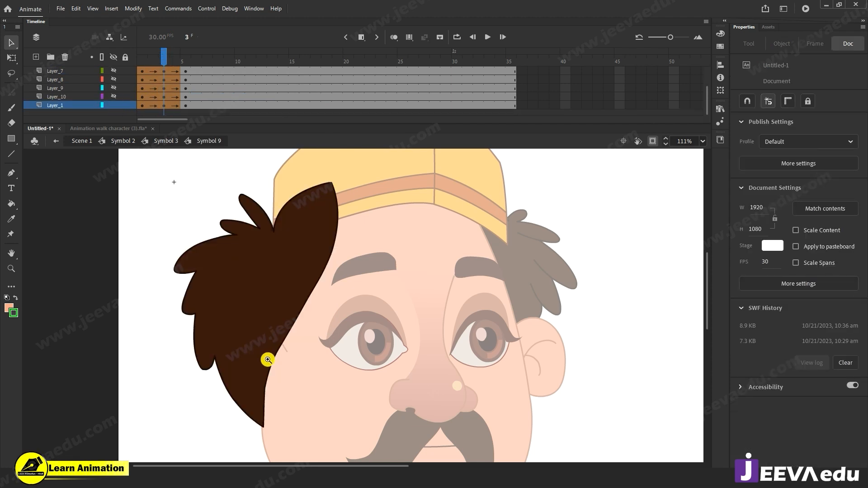
key(z)
click(267, 344)
drag(321, 269, 295, 278)
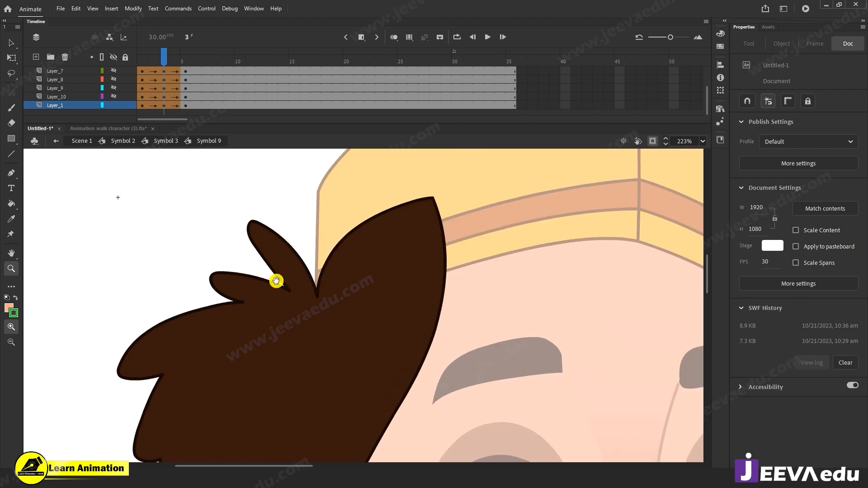
click(277, 281)
alt+click(316, 304)
Step: On frame 3, reshape the topmost hair strand by pulling its tip outward and rounding its outer edge
key(v)
mouse_move(365, 267)
mouse_down()
mouse_move(357, 267)
mouse_move(369, 280)
mouse_up()
drag(162, 54, 163, 78)
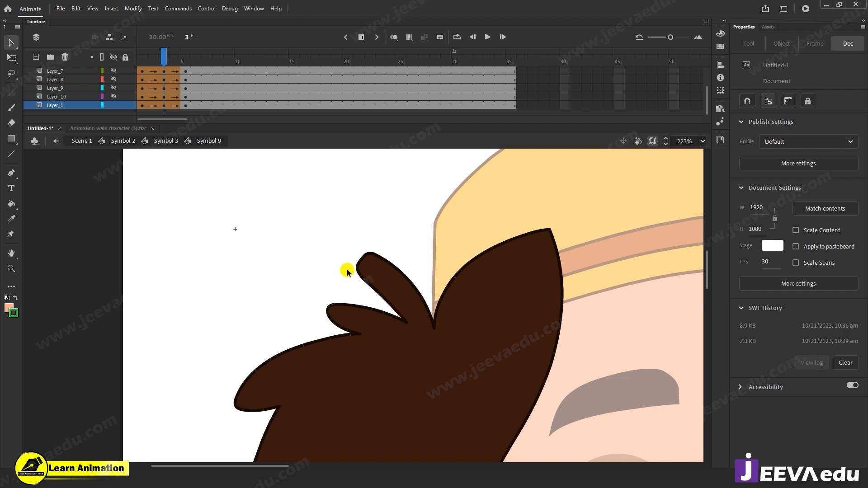
drag(363, 258, 366, 254)
drag(409, 326, 404, 323)
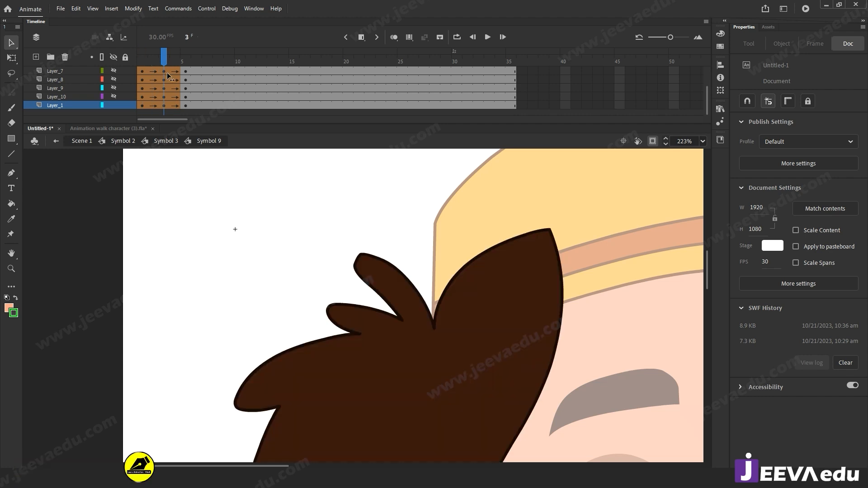
click(353, 262)
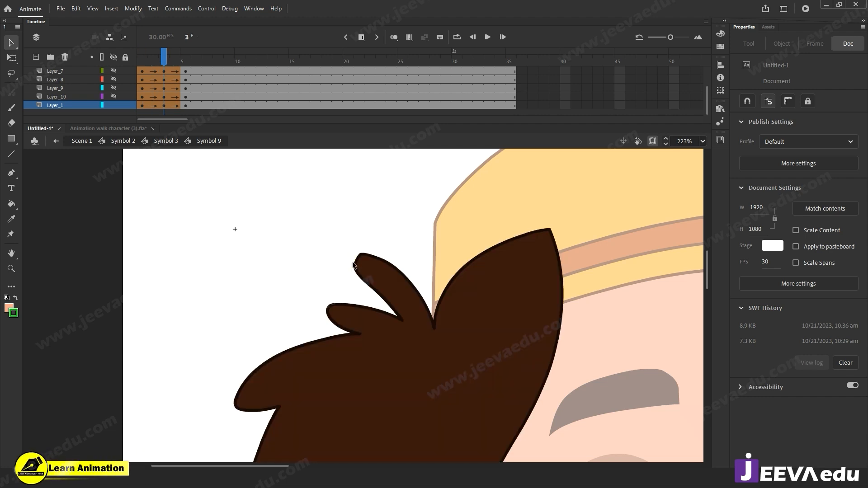
drag(352, 263, 352, 266)
click(298, 294)
click(168, 227)
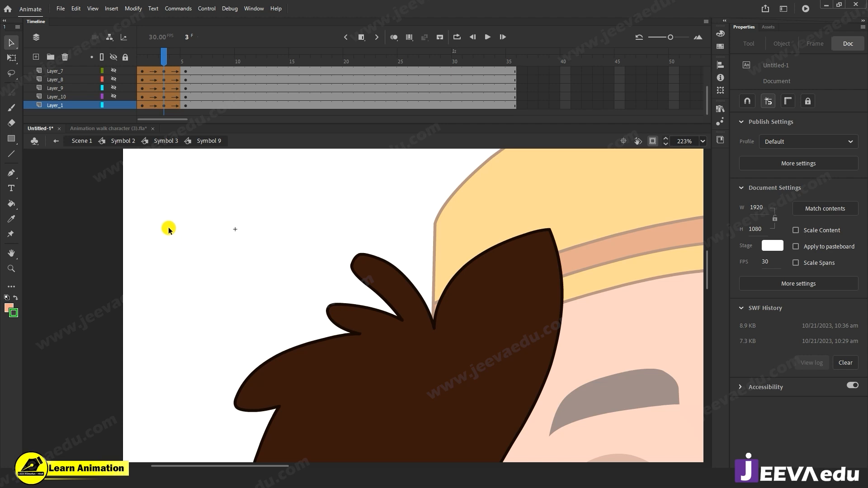
Step: Pull the second strand's tip outward on frame 3 and shift the notch between the top two strands
drag(337, 307, 324, 316)
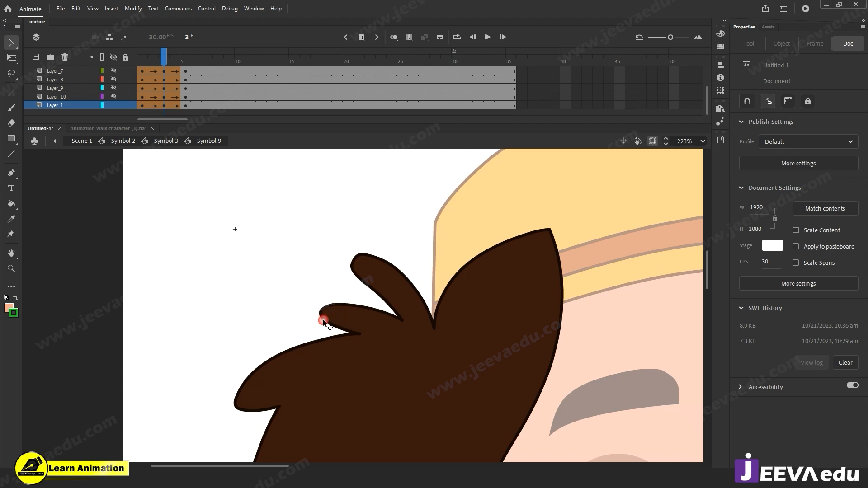
click(144, 71)
click(163, 71)
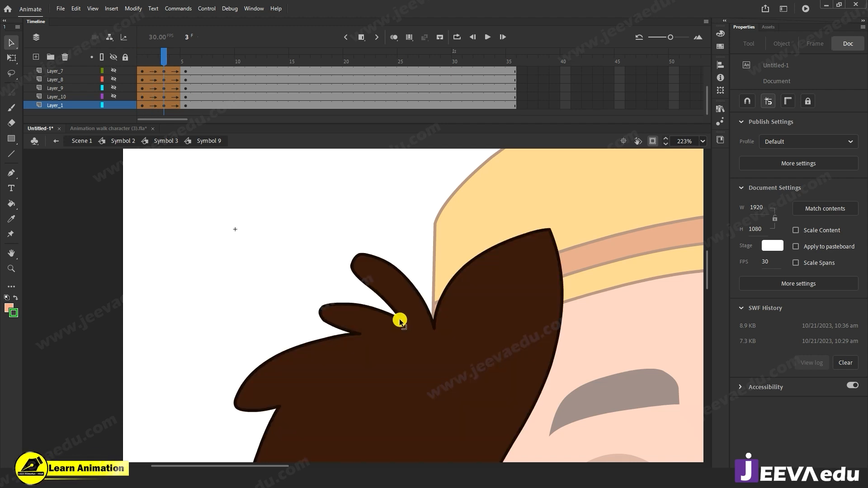
scroll(395, 318, down, 3)
drag(386, 305, 387, 302)
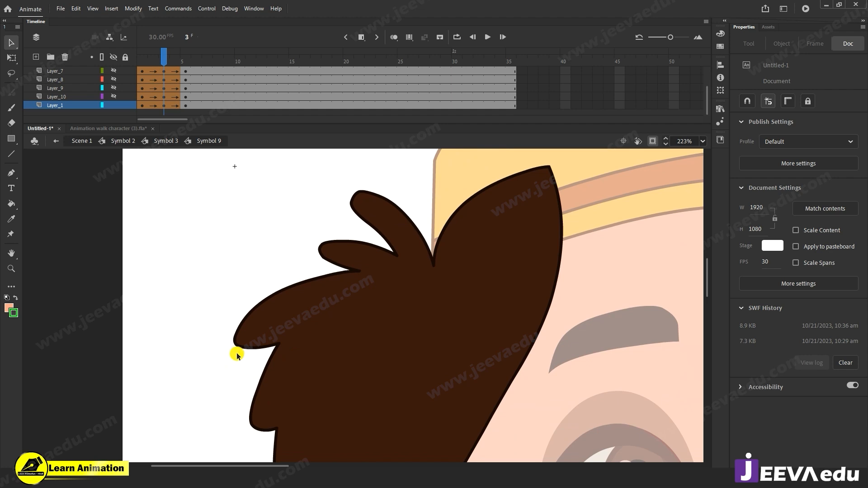
Step: Extend the third strand's tip outward on frame 3, adjust the notch below it, and compare with frame 1
drag(234, 335, 221, 345)
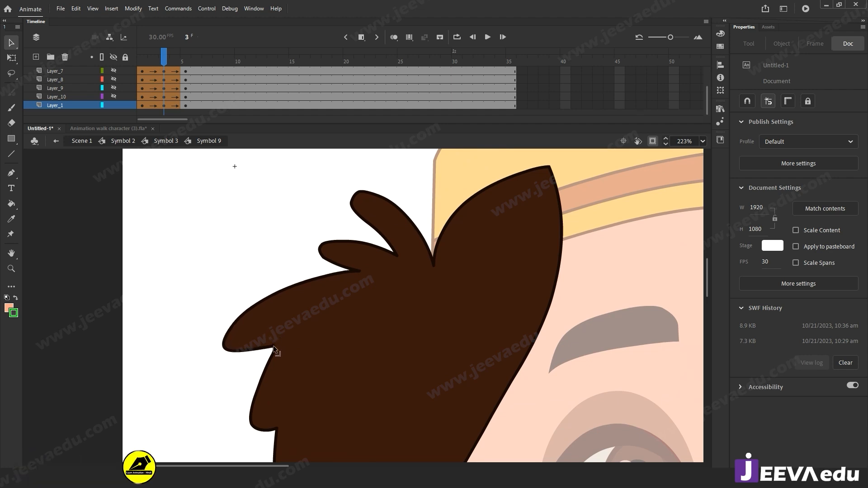
click(270, 361)
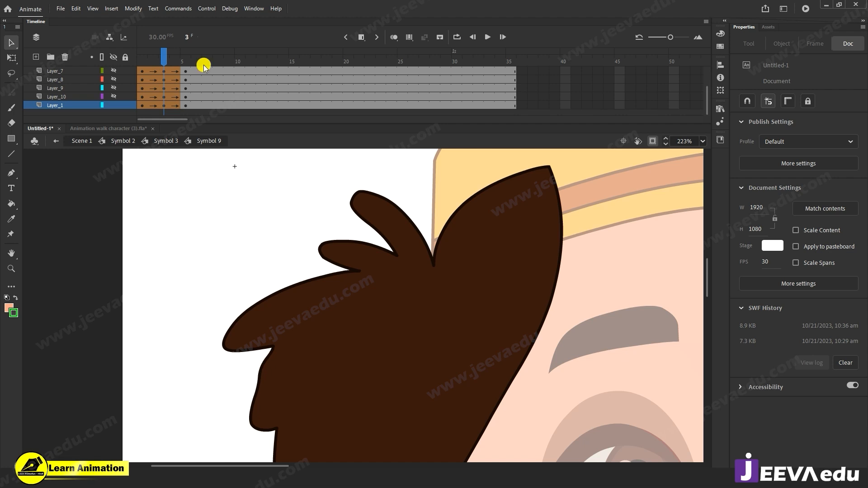
click(141, 74)
click(150, 77)
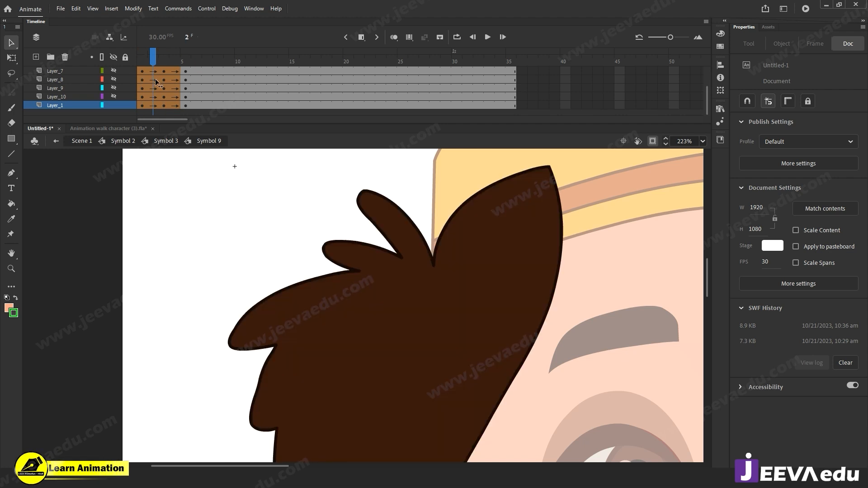
click(164, 82)
Step: Reshape the fourth strand on frame 3 by curving its outer edge and rounding its lower corner, comparing against frame 1
click(235, 392)
scroll(244, 339, down, 2)
click(255, 358)
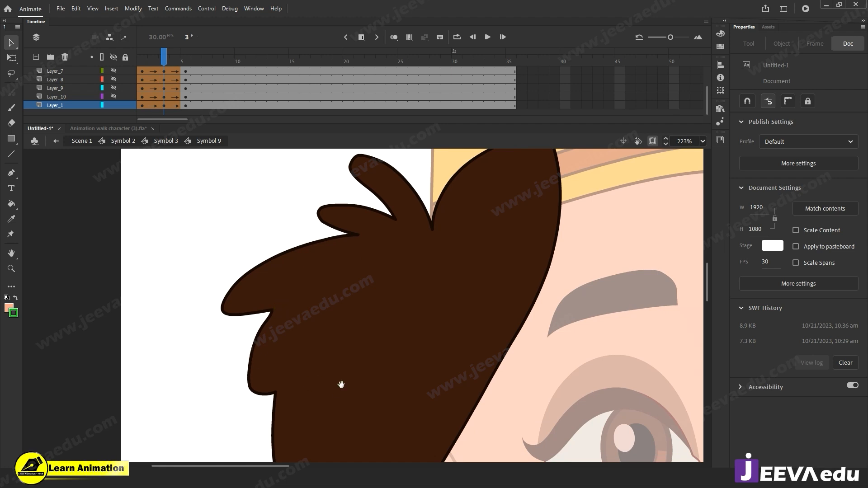
drag(340, 383, 334, 367)
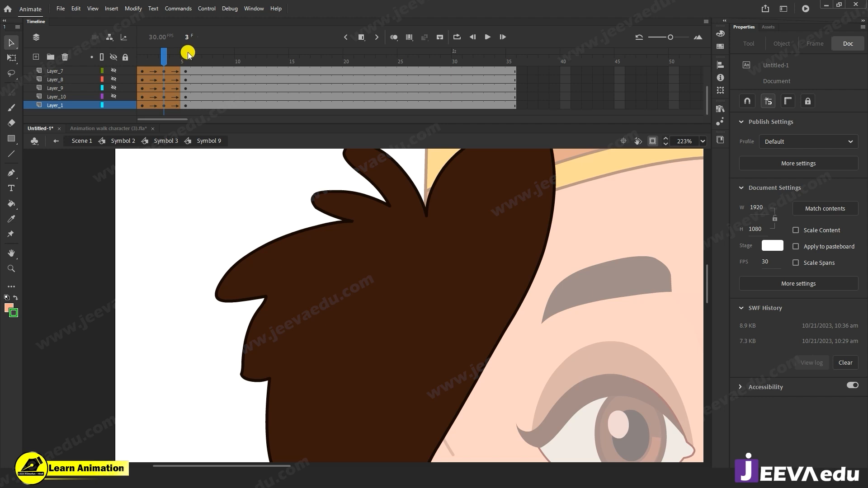
click(156, 63)
mouse_move(156, 64)
mouse_down()
mouse_move(144, 69)
mouse_move(158, 69)
mouse_up()
click(246, 373)
drag(246, 375, 239, 362)
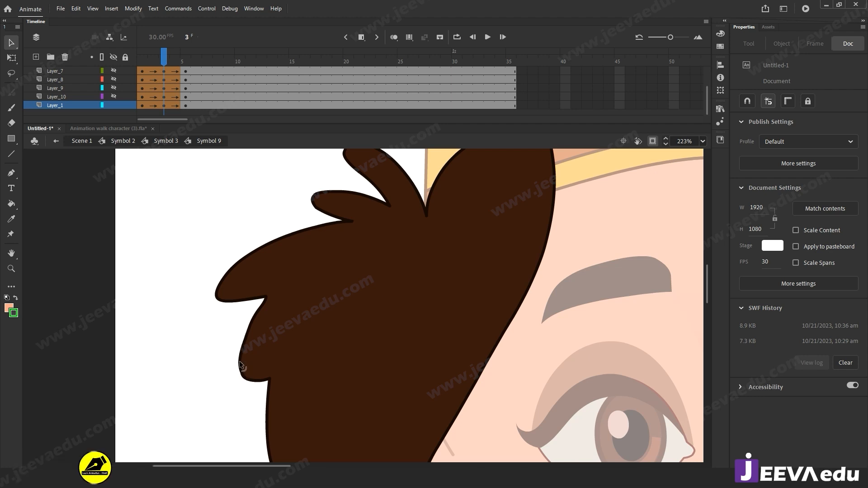
click(162, 77)
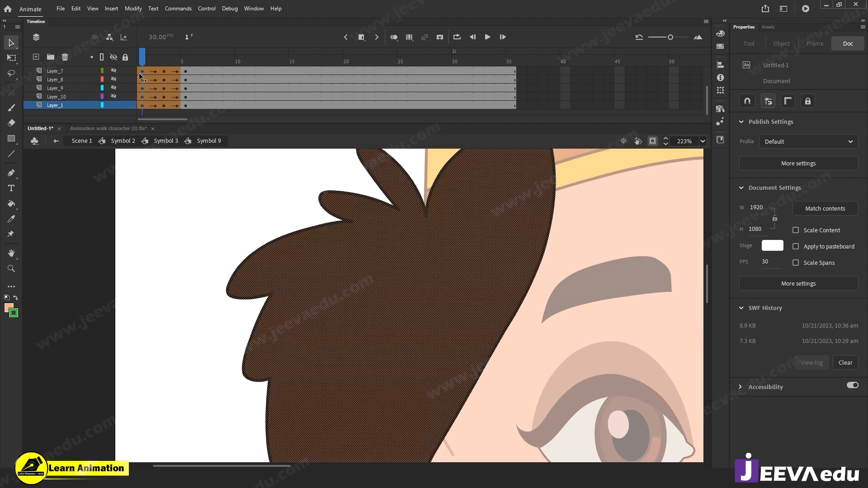
Step: On frame 3, shift the notch below the fourth strand and bulge the lowest strand's outer edge outward
drag(334, 373, 317, 314)
drag(229, 320, 221, 280)
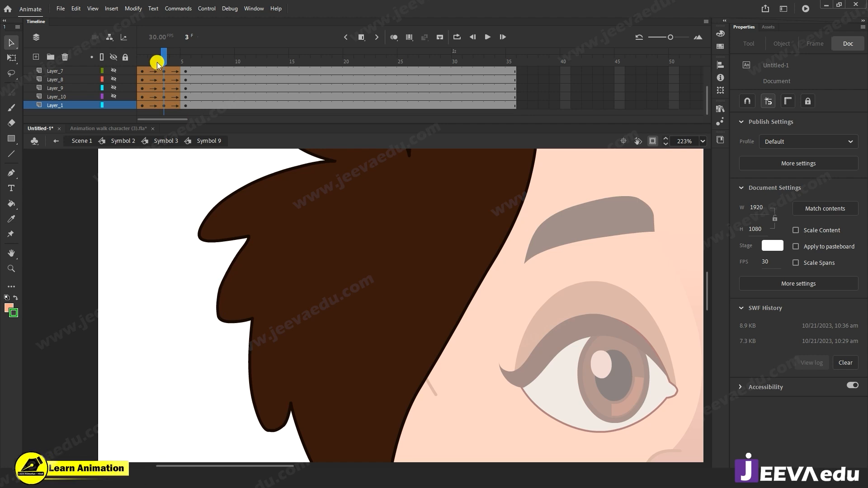
drag(148, 67, 163, 67)
drag(253, 319, 252, 320)
drag(249, 379, 247, 386)
click(140, 71)
click(162, 71)
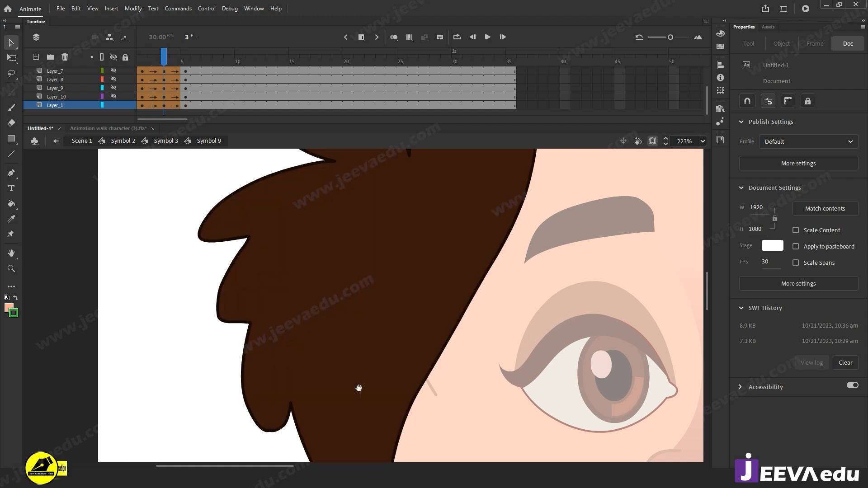
Step: Adjust the lowest strand's notch and rounded tip, and curve the hair edge beneath it on frame 3
drag(359, 387, 321, 292)
drag(229, 344, 252, 316)
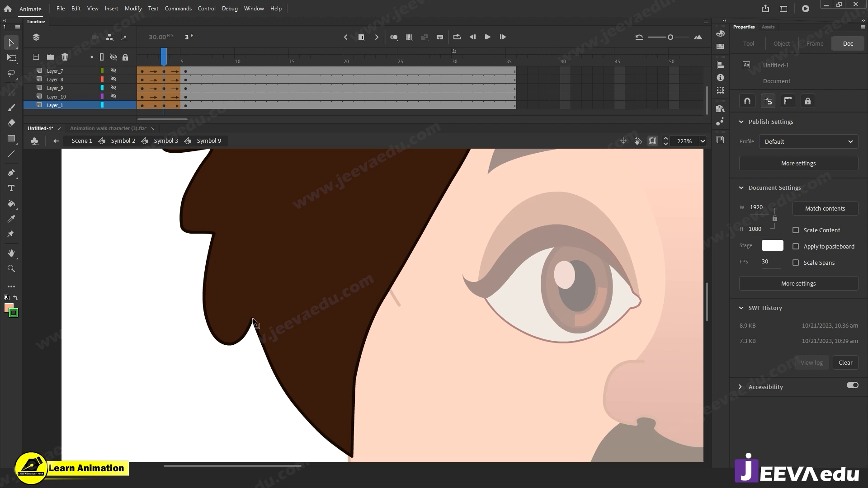
drag(271, 363, 268, 364)
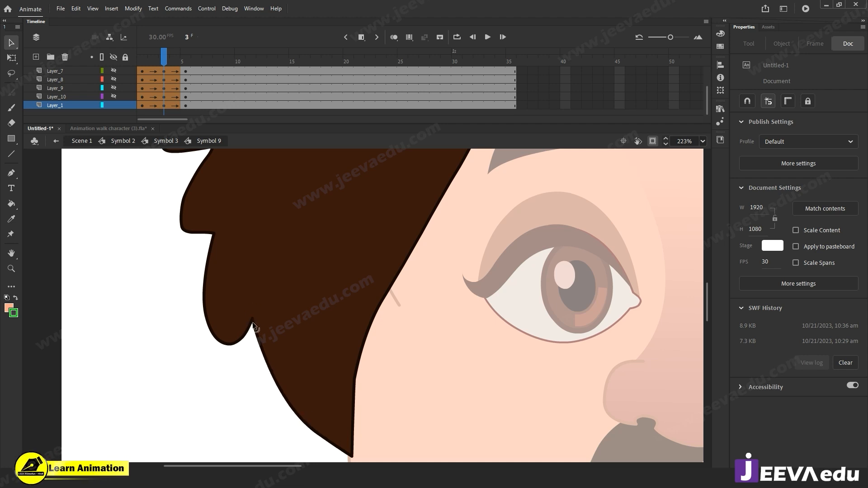
drag(222, 344, 217, 345)
click(227, 345)
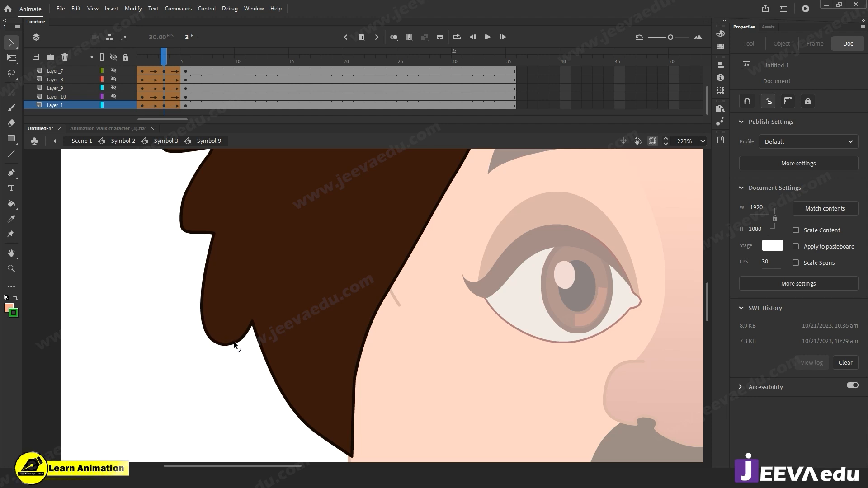
mouse_move(178, 63)
mouse_down()
mouse_move(144, 79)
mouse_move(162, 80)
mouse_up()
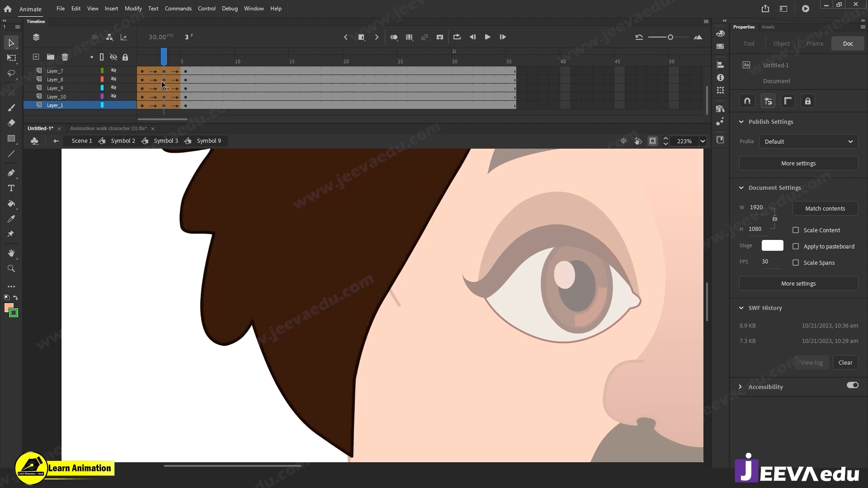
Step: Move the notch between the second and third strands outward on frame 3, extending the second strand's rounded tip slightly
drag(329, 258, 329, 434)
mouse_move(169, 58)
mouse_down()
mouse_move(119, 72)
mouse_move(173, 67)
mouse_move(166, 71)
mouse_up()
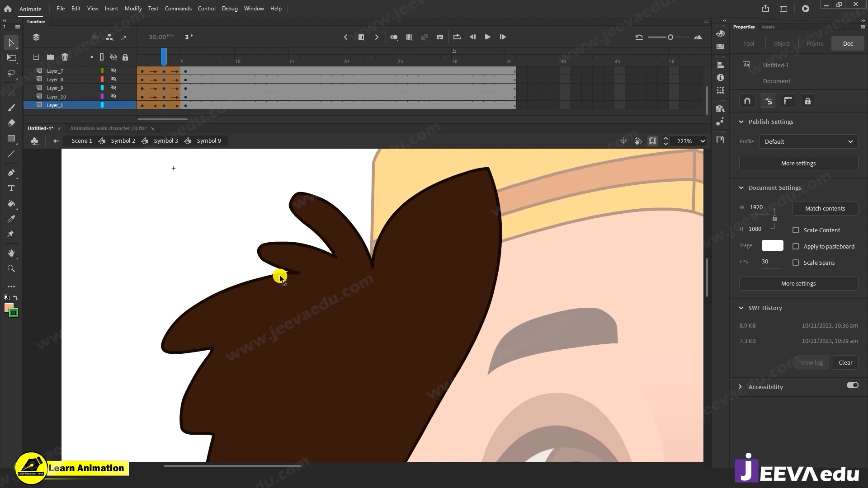
click(296, 275)
key(ctrl+z)
drag(193, 53, 164, 67)
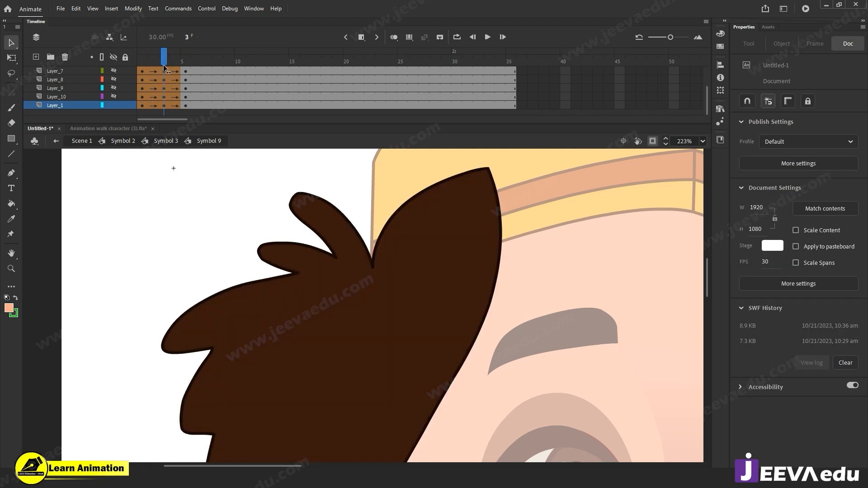
drag(293, 272, 268, 266)
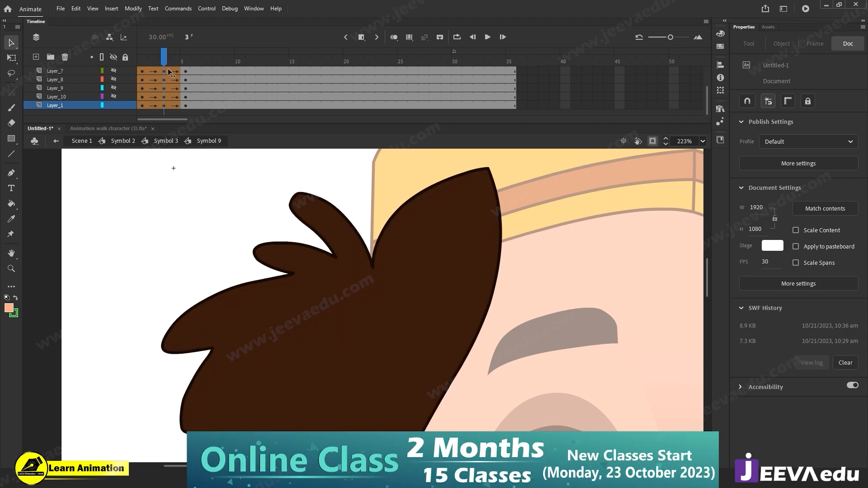
Step: Smooth the third strand's upper edge on frame 3 and nudge its notch farther out, comparing neighbouring frames
click(272, 272)
click(290, 275)
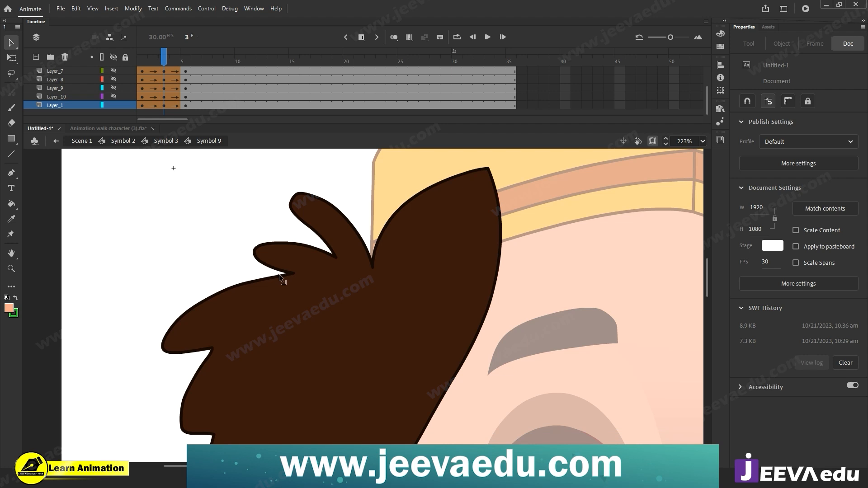
click(157, 67)
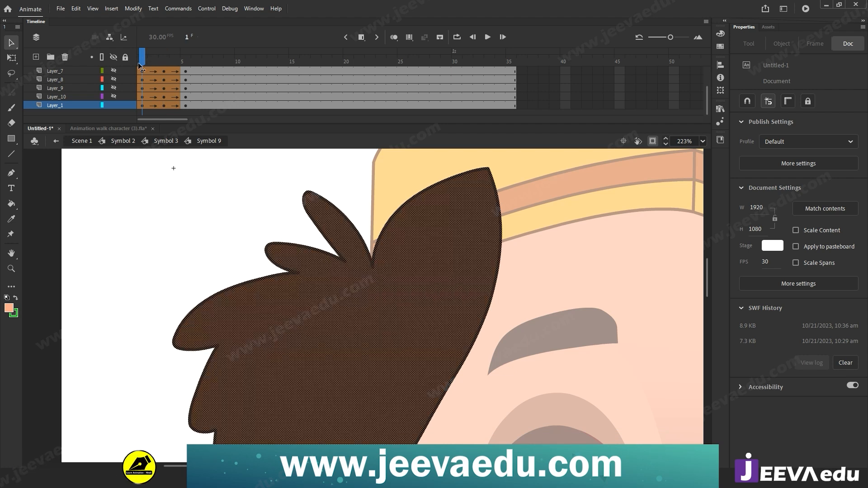
click(165, 68)
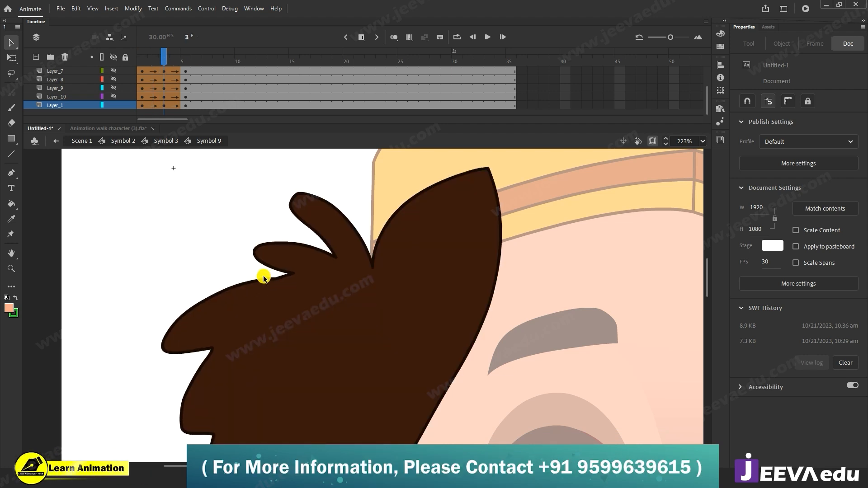
drag(269, 278, 292, 275)
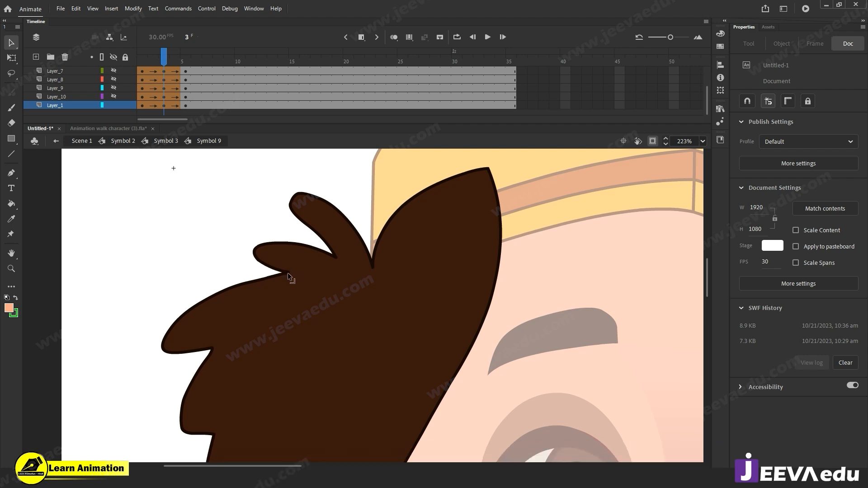
click(172, 50)
mouse_move(171, 48)
mouse_down()
mouse_move(126, 70)
mouse_move(177, 64)
mouse_move(166, 65)
mouse_up()
Step: Lock Layer_1 and show all the other hair layers again
click(114, 88)
click(126, 104)
alt+click(114, 89)
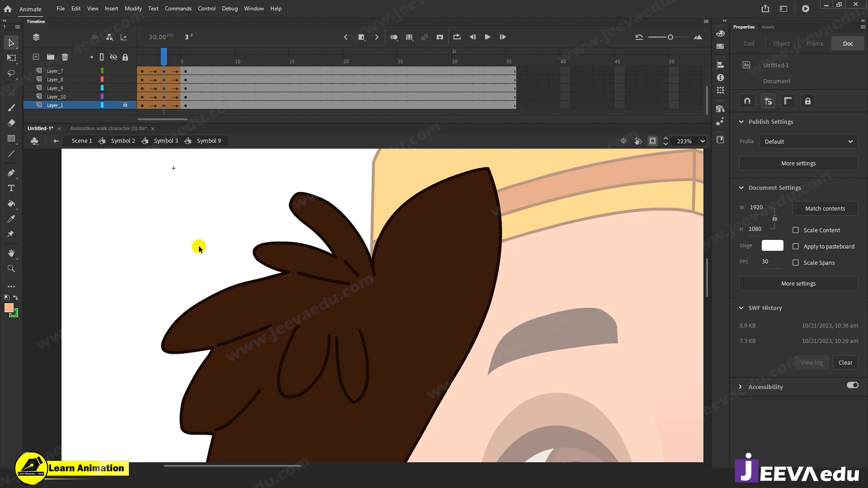
Step: Extend the uppermost hair detail line on frame 3 to meet the notch between the top two strands, and adjust its inner end
key(z)
click(339, 293)
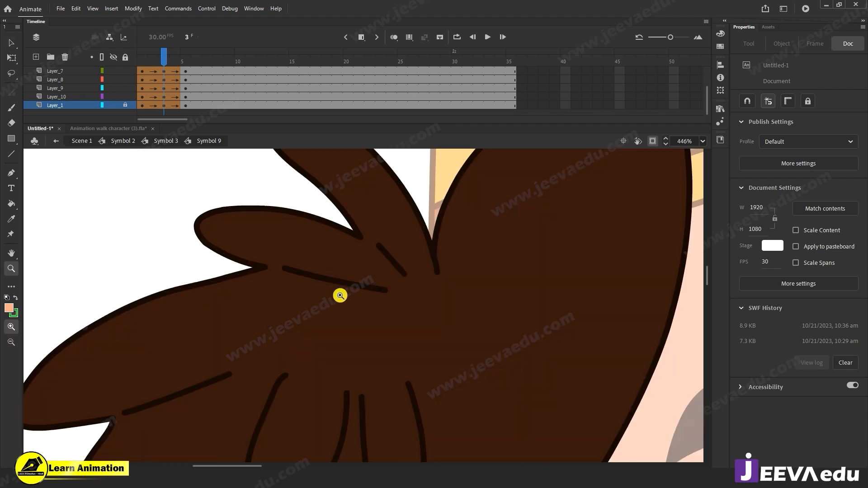
drag(153, 61, 164, 62)
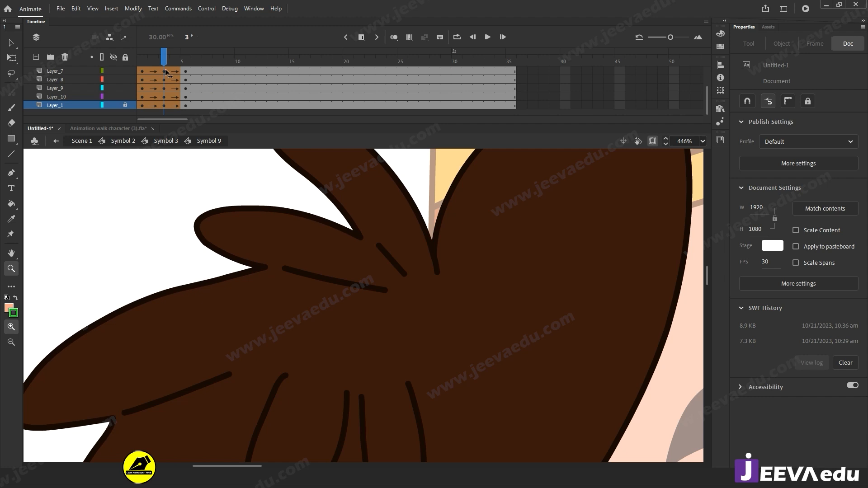
key(v)
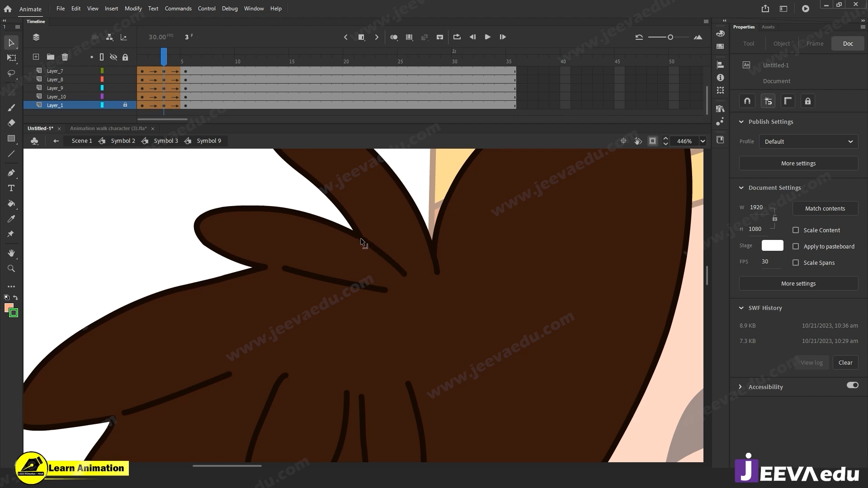
drag(360, 238, 405, 273)
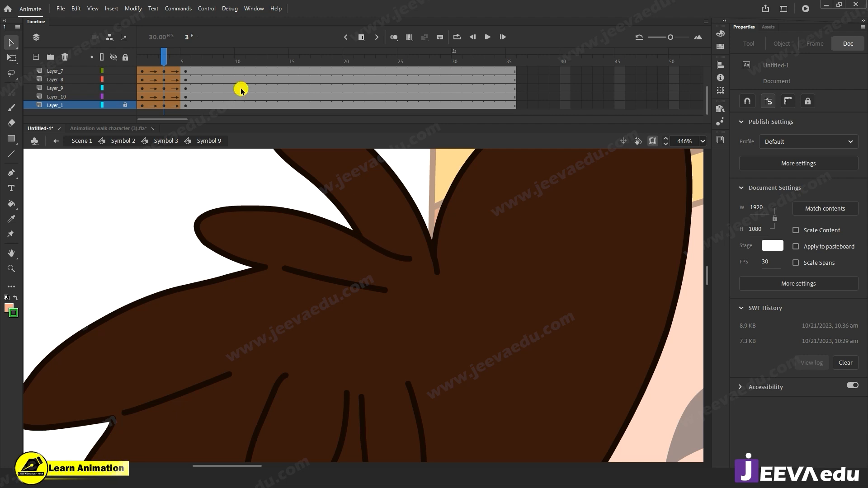
drag(164, 54, 168, 66)
click(396, 256)
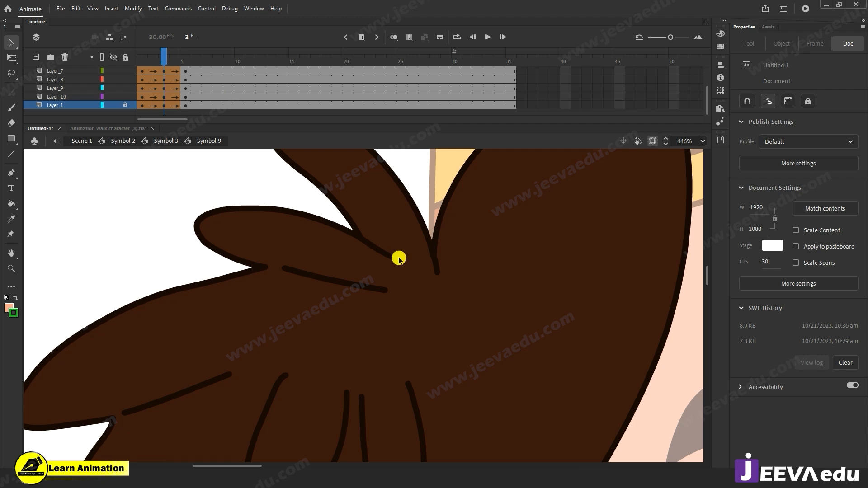
click(175, 63)
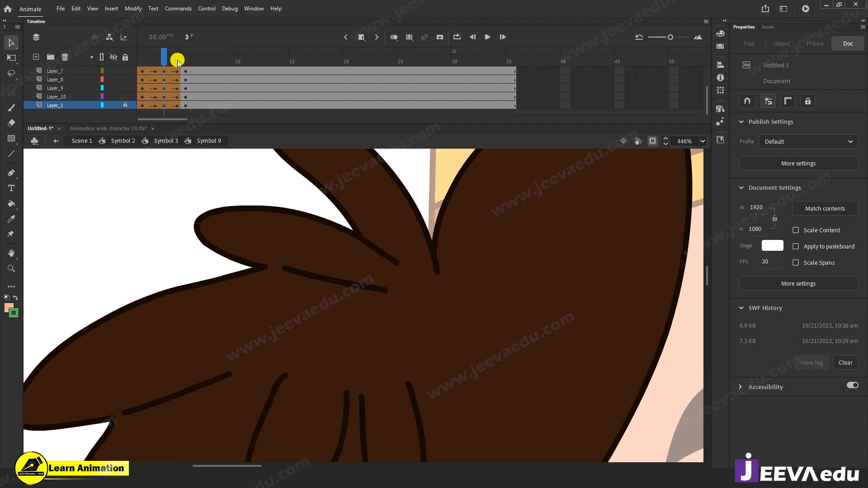
click(164, 63)
Step: Join the second detail line to the notch beneath the second strand on frame 3, and pull its inner end back slightly
click(285, 279)
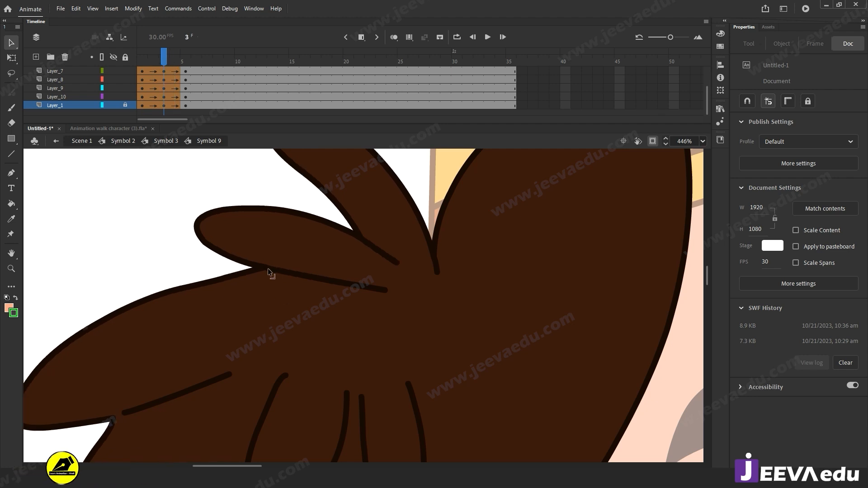
drag(264, 267, 361, 282)
click(178, 64)
click(164, 70)
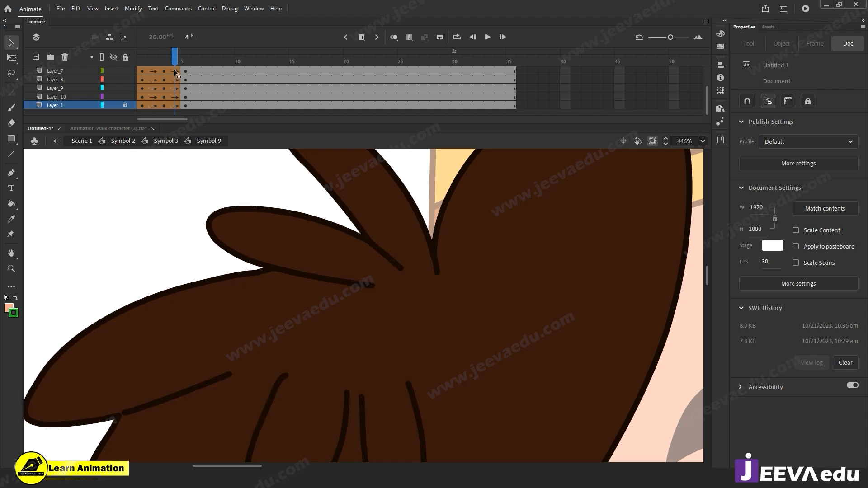
click(167, 72)
scroll(368, 316, down, 2)
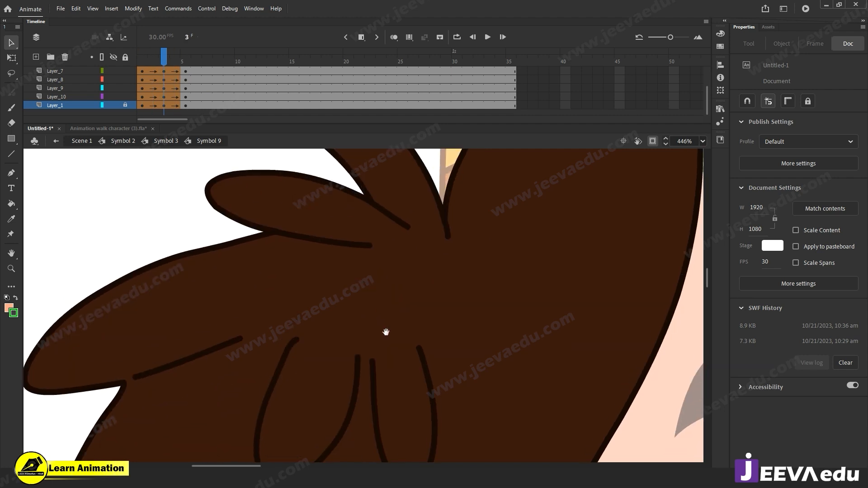
Step: Extend the third strand's detail line on frame 3 to meet the notch beneath that strand
drag(165, 54, 171, 73)
scroll(378, 326, down, 4)
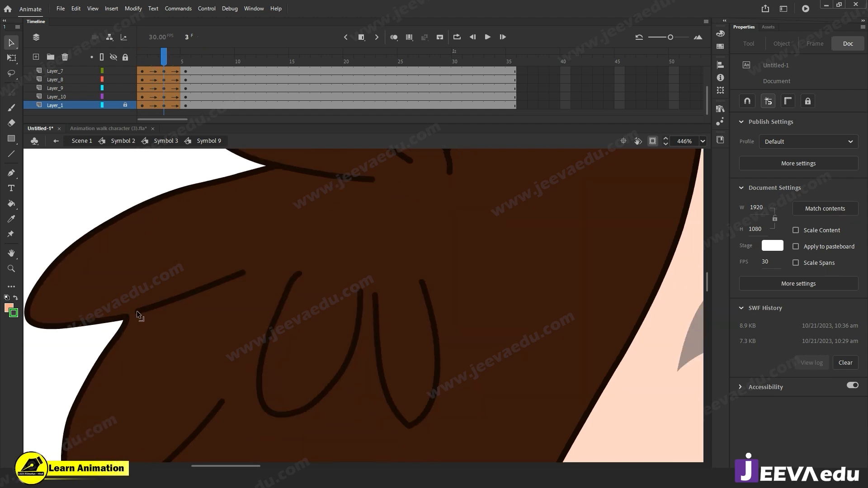
mouse_move(122, 321)
mouse_down()
mouse_move(228, 289)
mouse_move(243, 275)
mouse_up()
drag(163, 66, 164, 73)
scroll(351, 254, down, 5)
Step: Join the fourth strand's detail line to its notch on frame 3, curving the line and rounding the strand's lower edge
scroll(351, 253, left, 2)
mouse_move(226, 361)
mouse_down()
mouse_move(176, 405)
mouse_move(226, 377)
mouse_up()
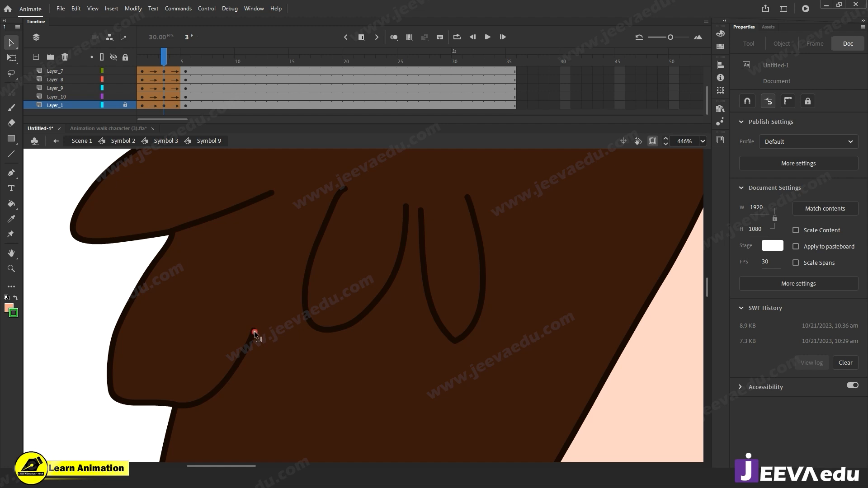
mouse_move(159, 56)
mouse_down()
mouse_move(186, 64)
mouse_move(169, 72)
mouse_up()
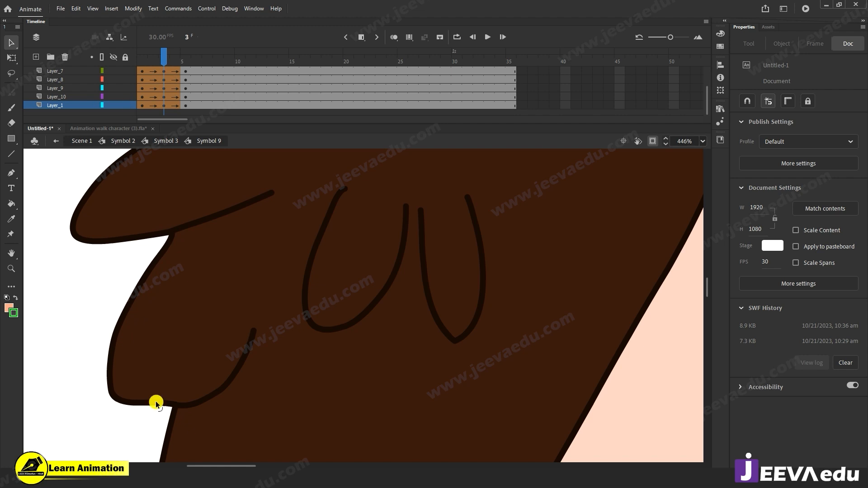
drag(156, 405, 168, 412)
drag(176, 406, 173, 410)
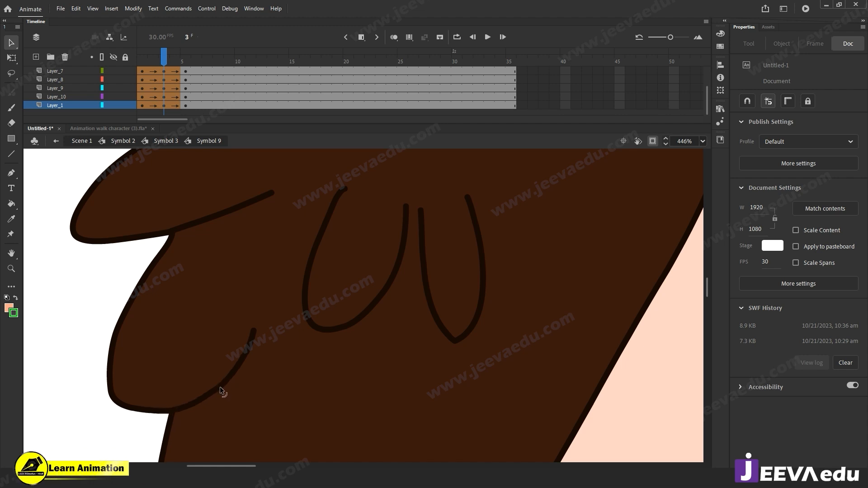
mouse_move(160, 58)
mouse_down()
mouse_move(137, 69)
mouse_move(159, 70)
mouse_up()
Step: Extend the short detail line above the lowest strand's notch to meet it on frame 3, comparing neighbouring frames
key(z)
alt+click(320, 321)
drag(392, 347, 350, 299)
click(328, 366)
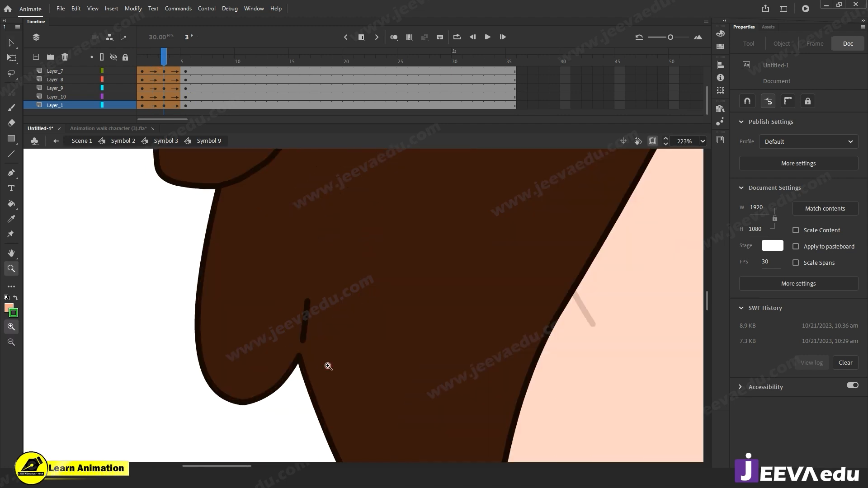
click(319, 375)
key(v)
click(336, 244)
click(327, 315)
drag(336, 244, 328, 274)
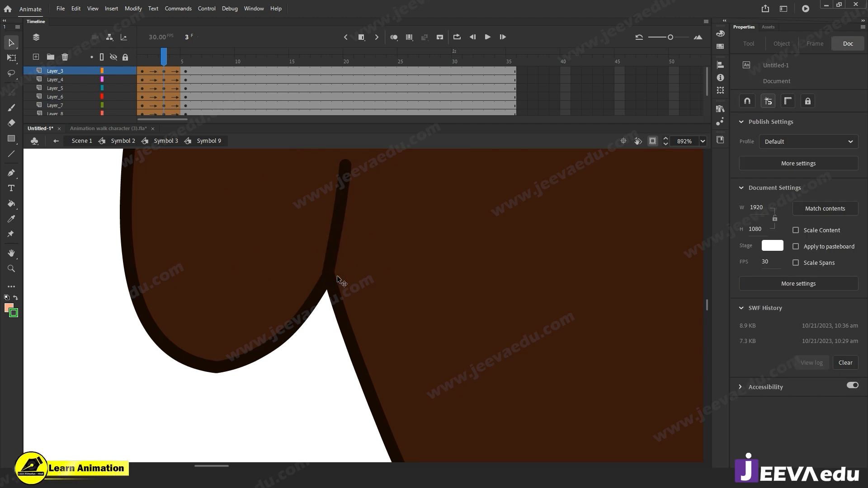
key(ctrl+minus)
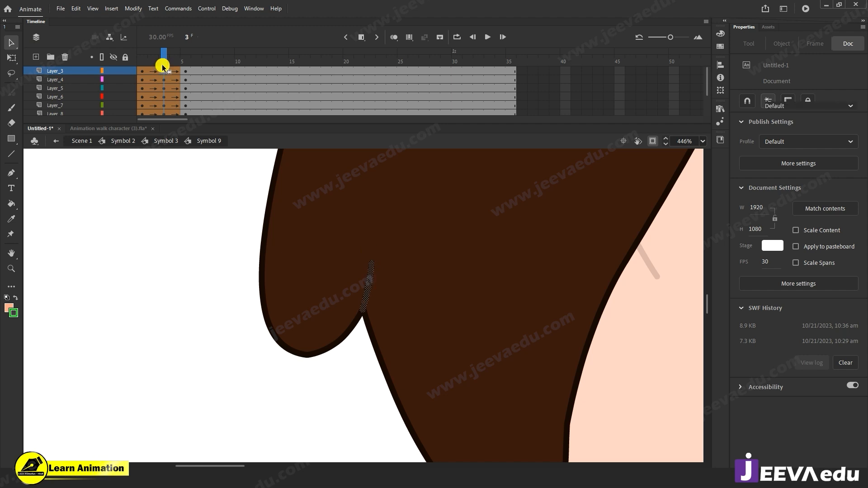
click(143, 71)
mouse_move(147, 66)
mouse_down()
mouse_move(171, 67)
mouse_move(162, 70)
mouse_up()
click(393, 288)
Step: Swing the outer side and rounded tip of the left inner hair loop outward on frame 3
key(z)
alt+click(399, 300)
alt+click(399, 300)
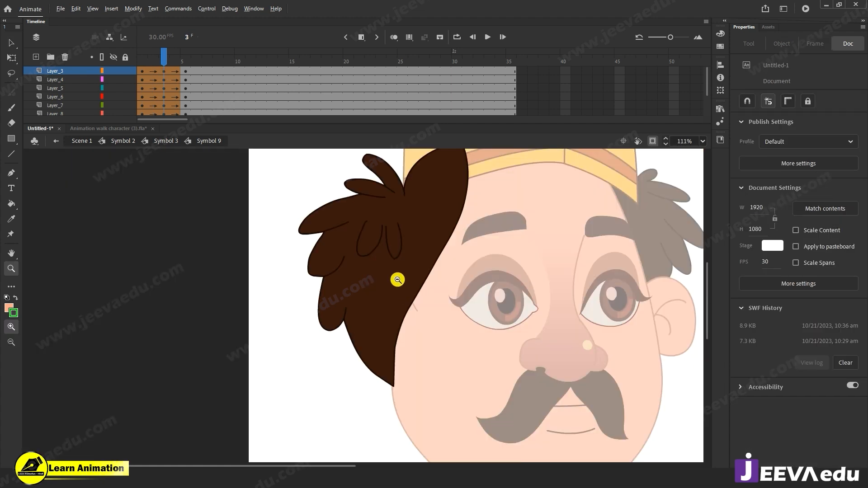
click(387, 264)
click(360, 286)
key(v)
click(357, 269)
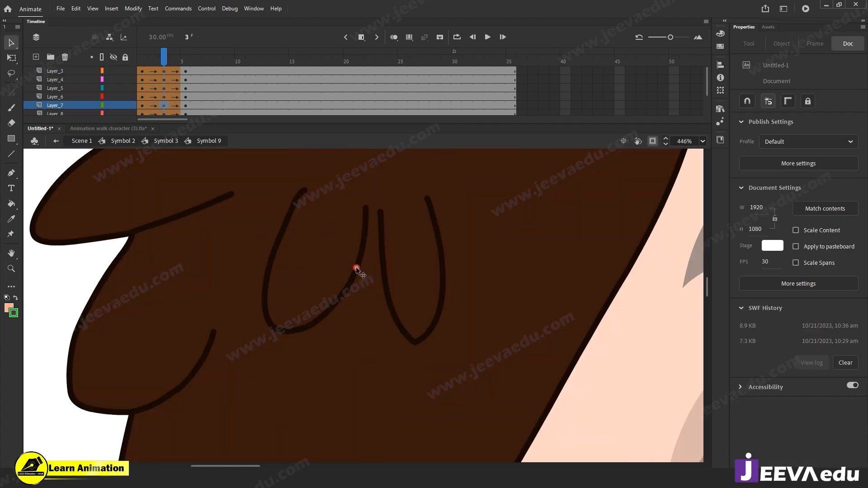
key(Escape)
drag(275, 244, 269, 247)
drag(268, 324, 287, 340)
drag(260, 300, 255, 296)
mouse_move(149, 59)
mouse_down()
mouse_move(137, 60)
mouse_move(163, 67)
mouse_up()
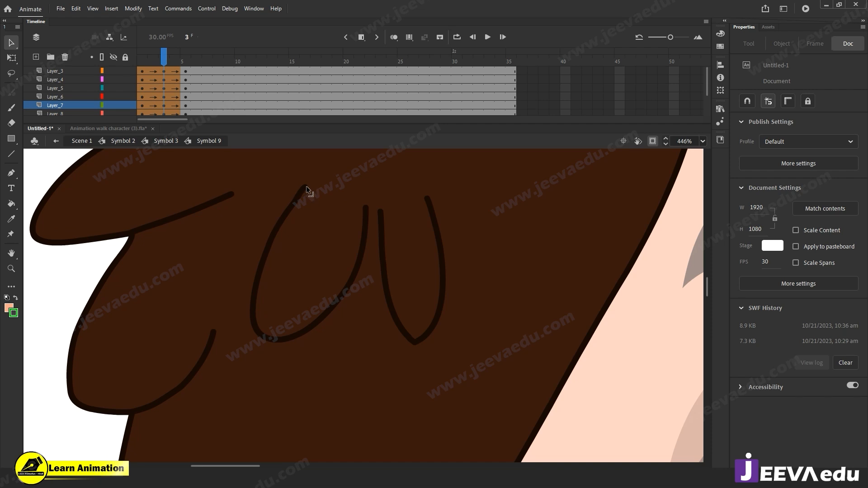
Step: Lower both upper ends of the left inner loop slightly on frame 3 and adjust its inner curve, comparing with frame 1
drag(309, 193, 312, 204)
mouse_move(143, 64)
mouse_down()
mouse_move(176, 64)
mouse_move(153, 64)
mouse_move(162, 76)
mouse_up()
click(139, 72)
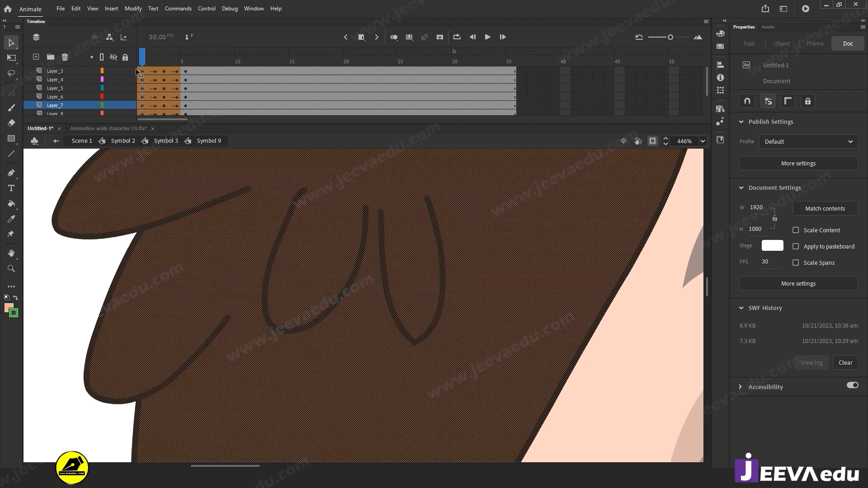
drag(154, 77, 166, 80)
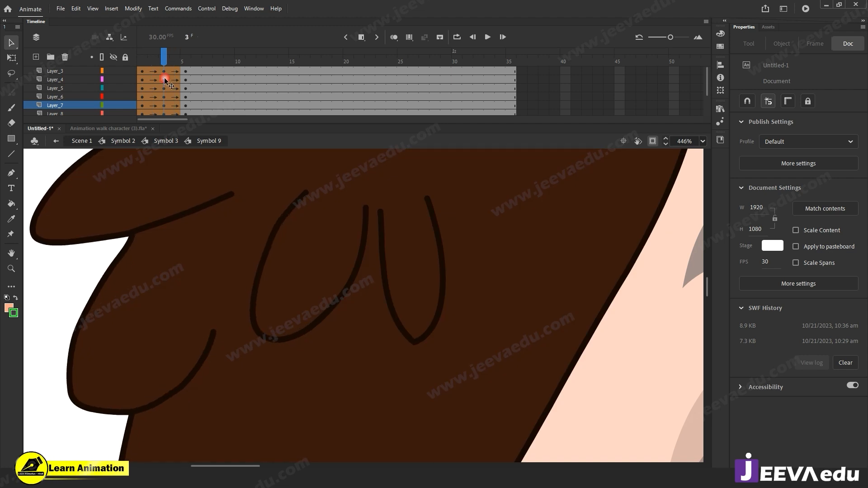
drag(345, 292, 336, 304)
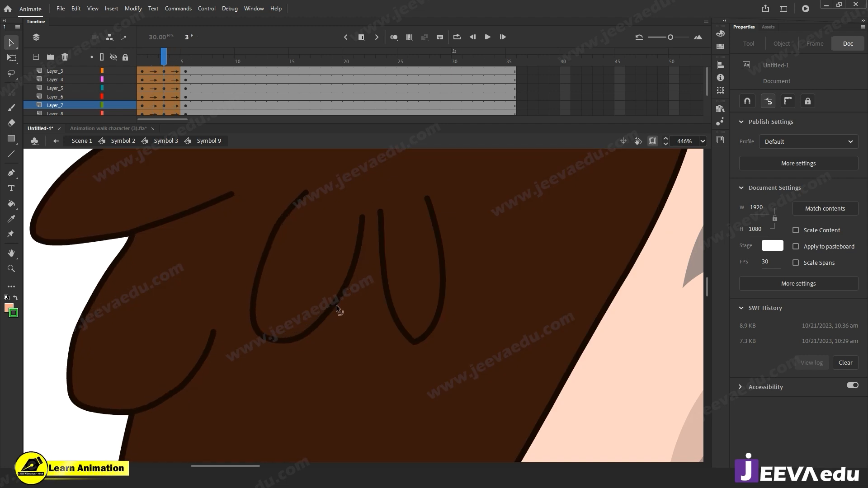
Step: Reshape the right inner hair loop on frame 3 with a rounder, lower tip, wider sides and slightly lowered upper ends
mouse_move(401, 349)
mouse_down()
mouse_move(403, 336)
mouse_move(387, 344)
mouse_move(378, 325)
mouse_up()
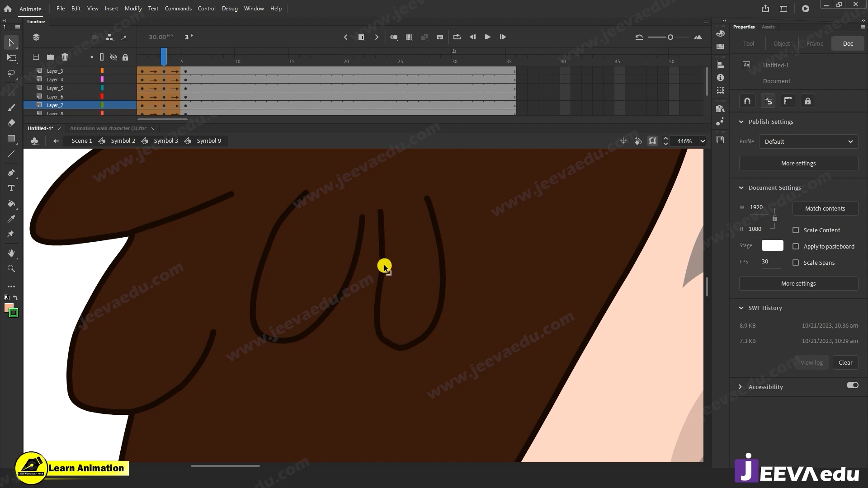
drag(384, 265, 379, 270)
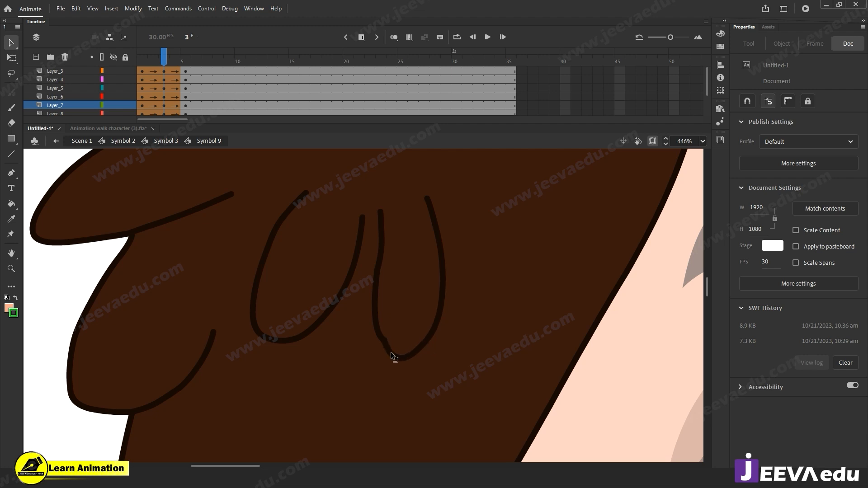
drag(382, 345, 384, 347)
drag(428, 198, 428, 198)
drag(435, 233, 445, 258)
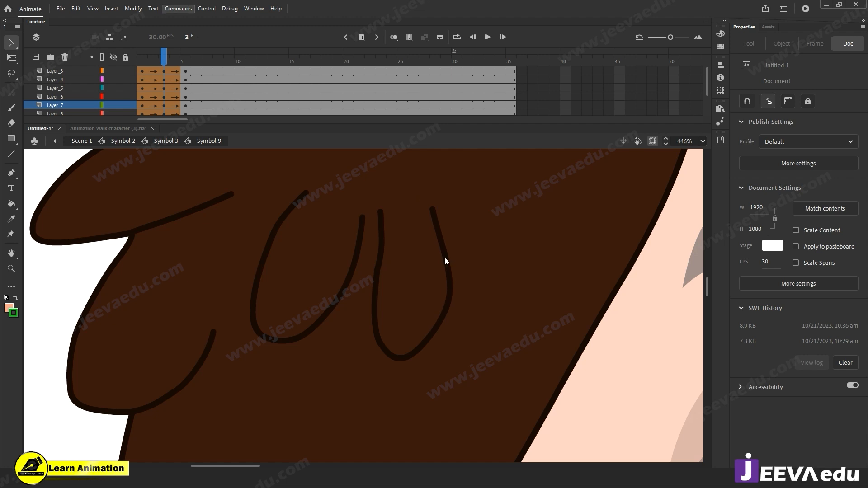
mouse_move(163, 64)
mouse_down()
mouse_move(139, 64)
mouse_move(169, 68)
mouse_up()
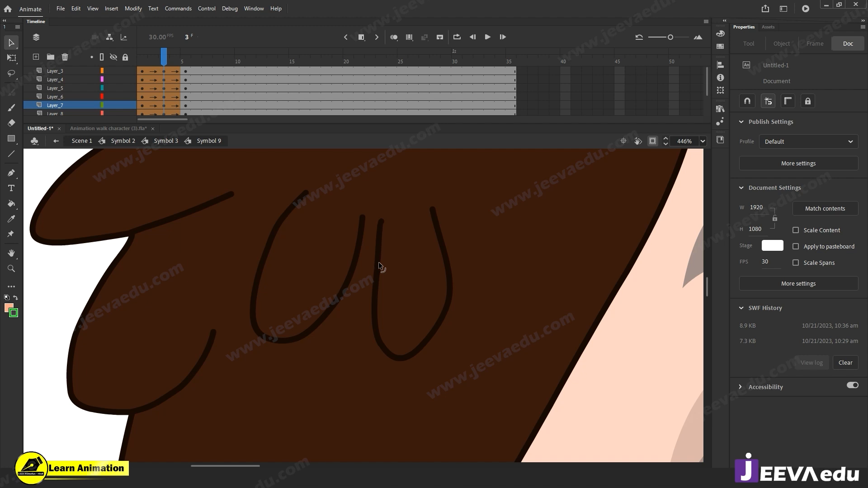
mouse_move(161, 56)
mouse_down()
mouse_move(179, 69)
mouse_move(175, 79)
mouse_up()
click(166, 79)
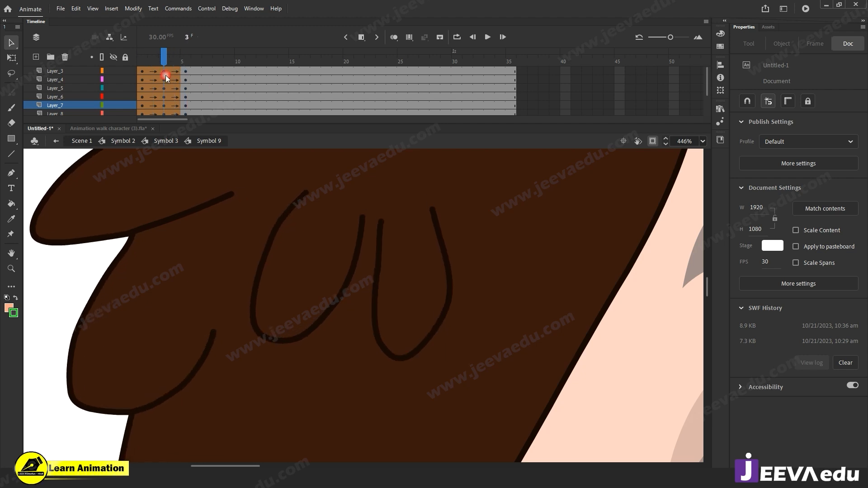
Step: Lock all the hair layers and preview the hair's movement across the first frames
key(z)
alt+click(435, 334)
alt+click(404, 339)
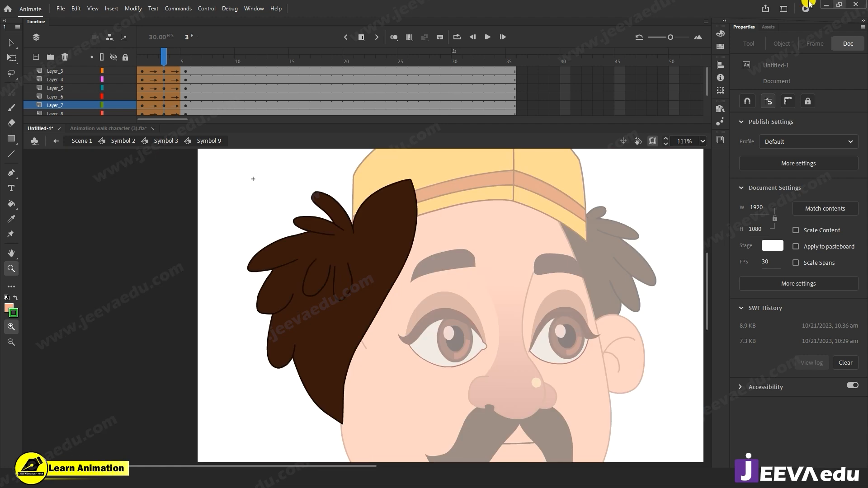
click(128, 75)
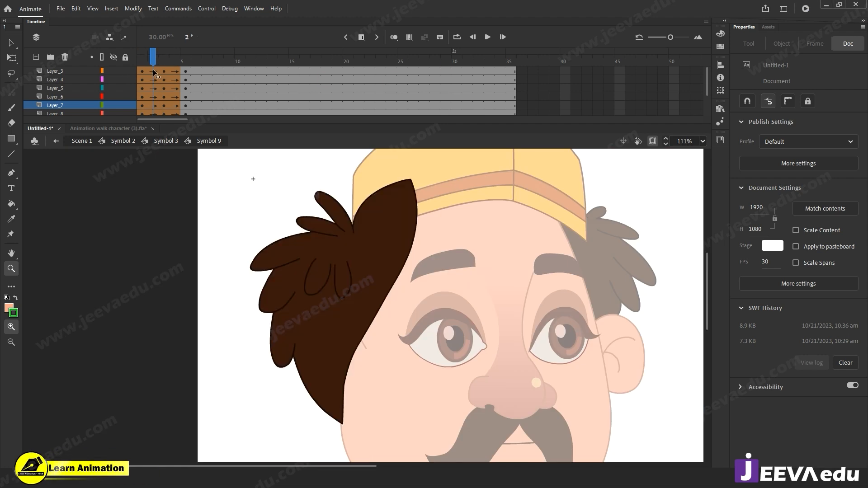
click(126, 59)
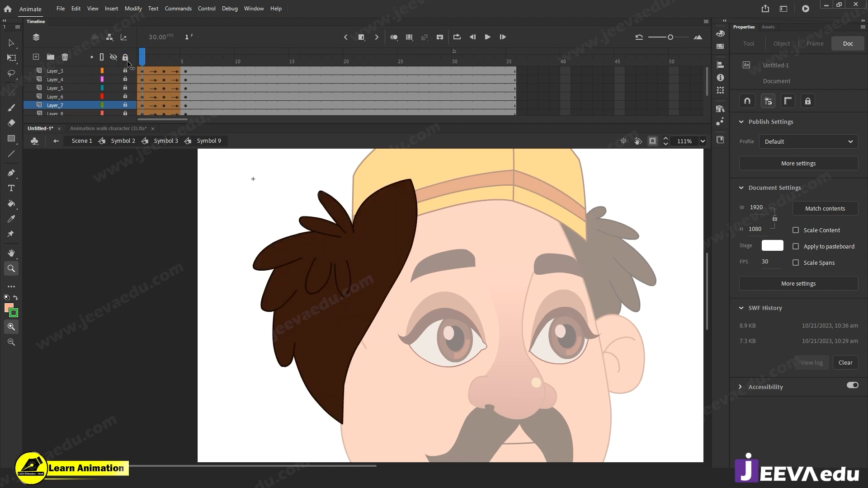
drag(141, 65, 153, 78)
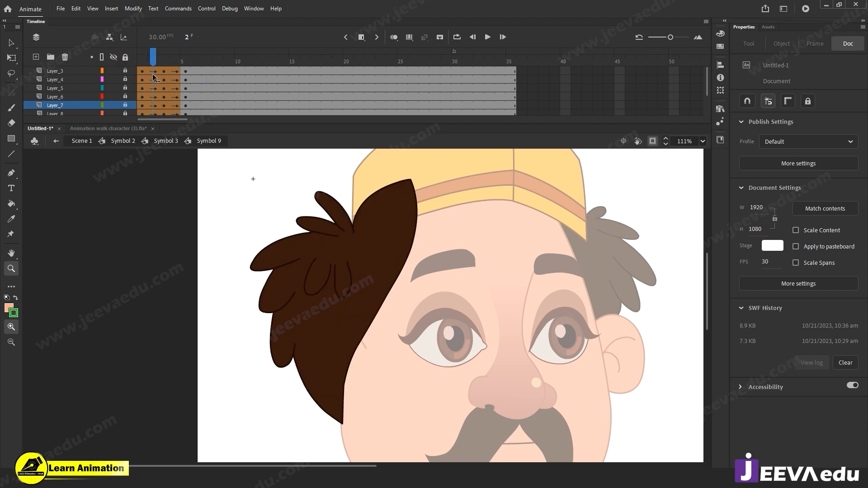
Step: Return to Scene 1, delete the second copy of the character and move the remaining one to the middle of the stage
click(134, 142)
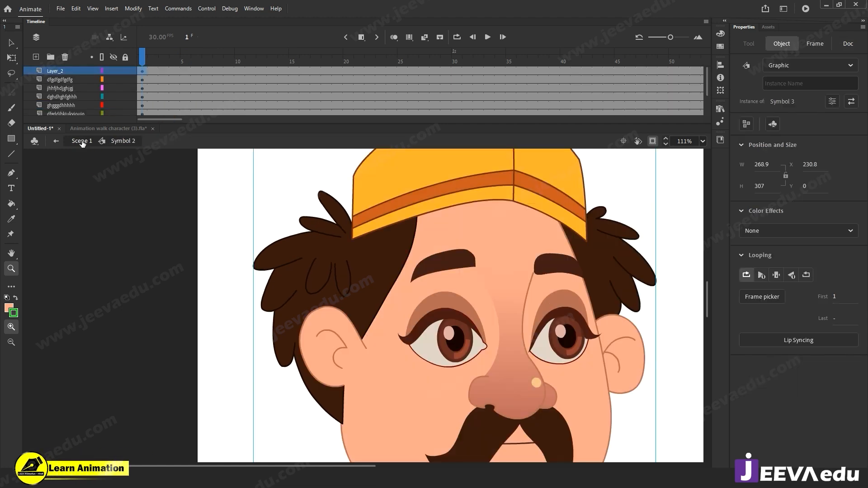
click(77, 141)
alt+click(426, 380)
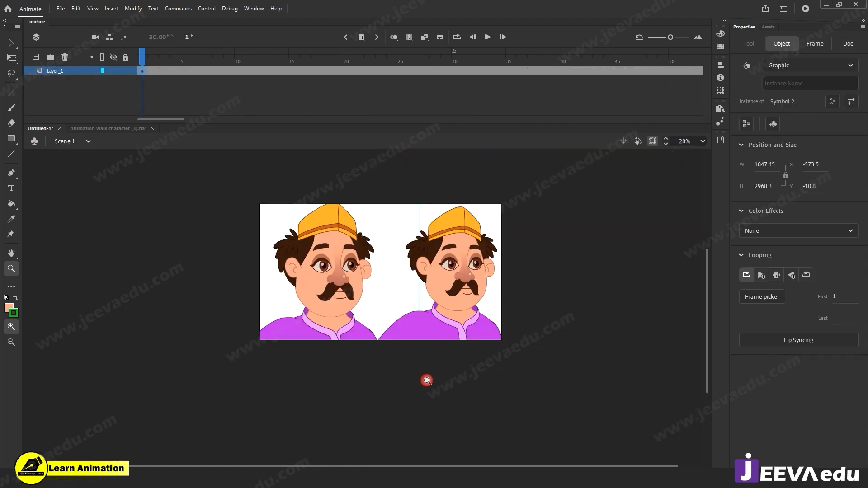
key(v)
click(466, 296)
key(Delete)
drag(350, 296, 390, 317)
Step: Open the character's nested head symbol, Symbol 3, for editing from Scene 1
click(369, 287)
click(369, 288)
key(v)
double_click(296, 238)
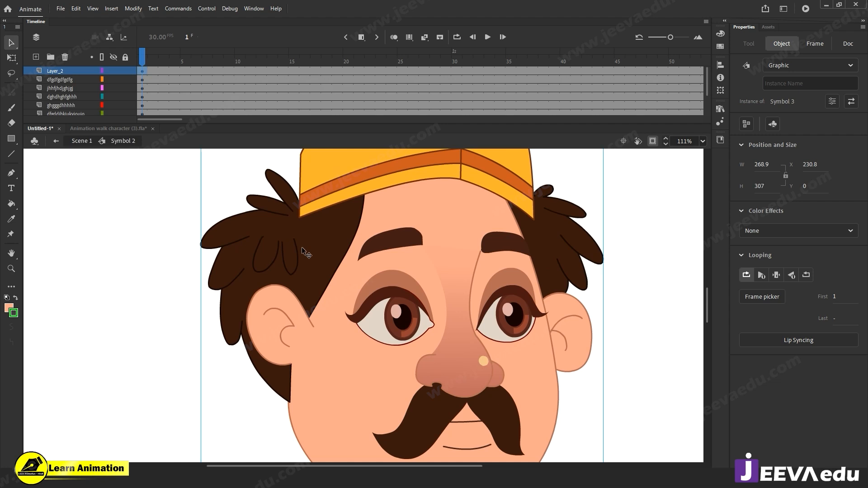
double_click(306, 262)
key(z)
alt+click(396, 353)
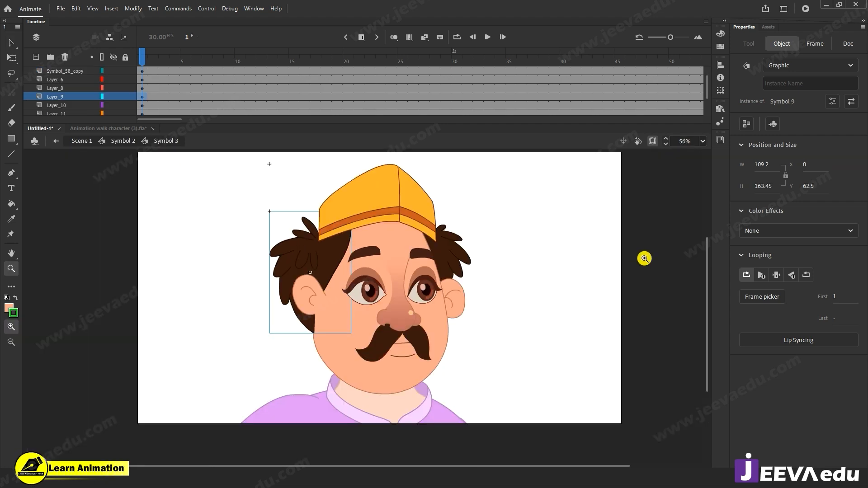
Step: Open the animated hair symbol, Symbol 9, and remove the surplus frames after frame 5 from its lower hair layers
click(364, 287)
key(v)
double_click(292, 261)
drag(159, 64, 416, 164)
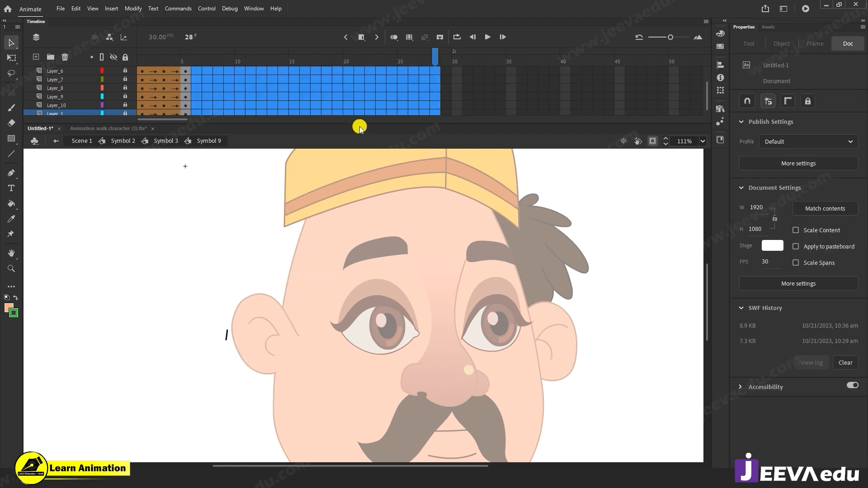
click(148, 78)
mouse_move(149, 78)
mouse_down()
mouse_move(173, 86)
mouse_move(143, 97)
mouse_move(161, 98)
mouse_move(158, 110)
mouse_up()
Step: Return to Symbol 3 and play the head timeline from frame 1 to check how the hair loops
click(167, 141)
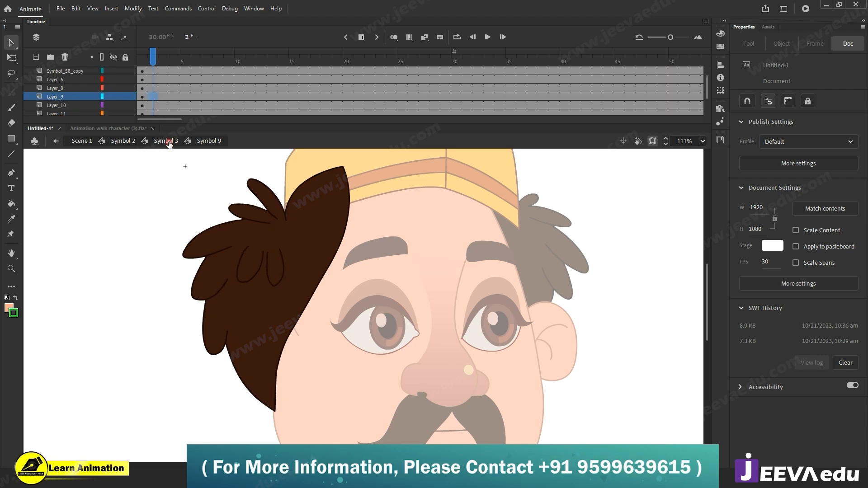
drag(168, 64, 132, 63)
key(Return)
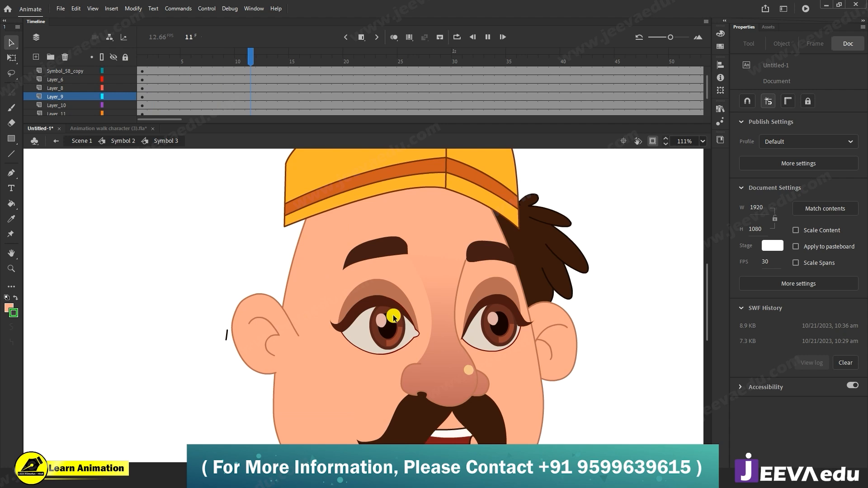
key(Return)
drag(295, 56, 91, 93)
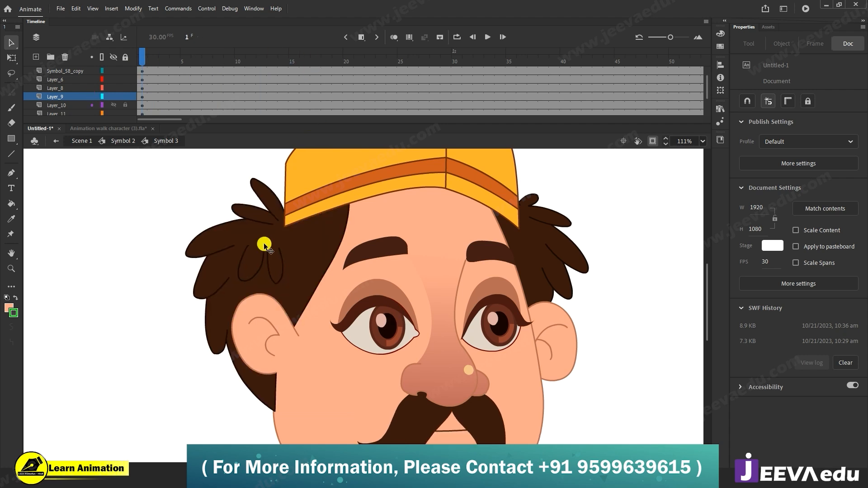
Step: Reopen Symbol 9 and remove the leftover frames after frame 5 from Layer_3 and Layer_4
double_click(273, 270)
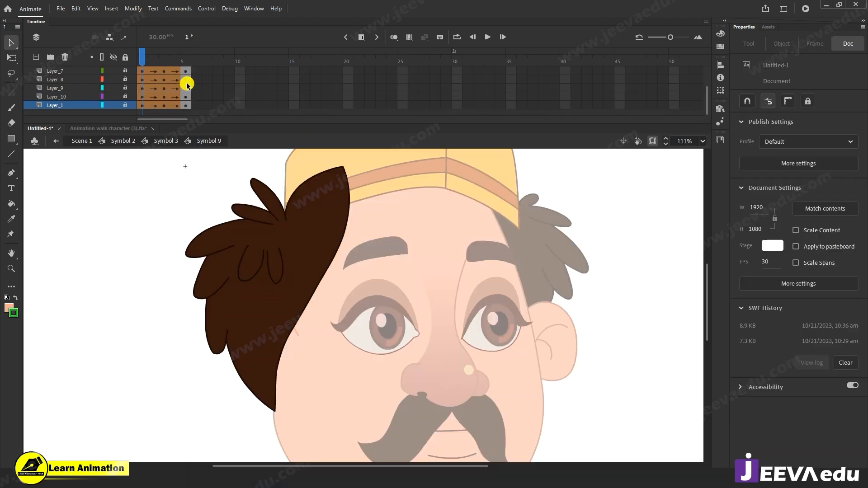
scroll(187, 85, up, 3)
drag(193, 71, 446, 79)
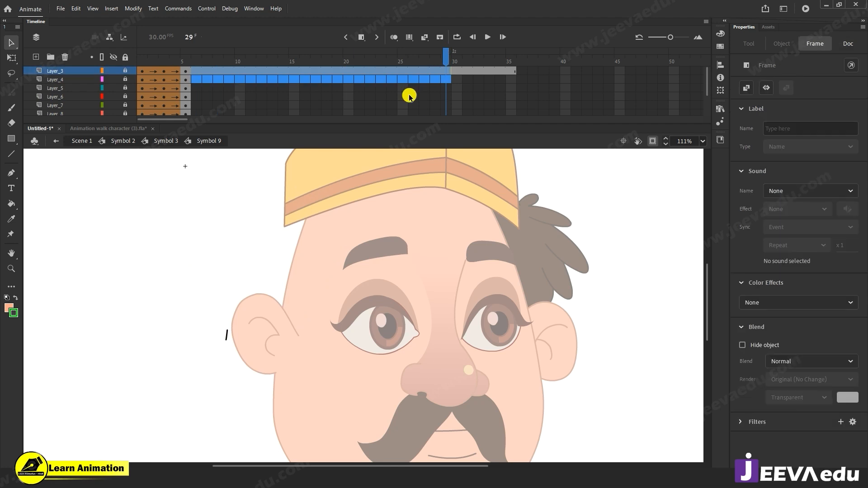
key(shift+F5)
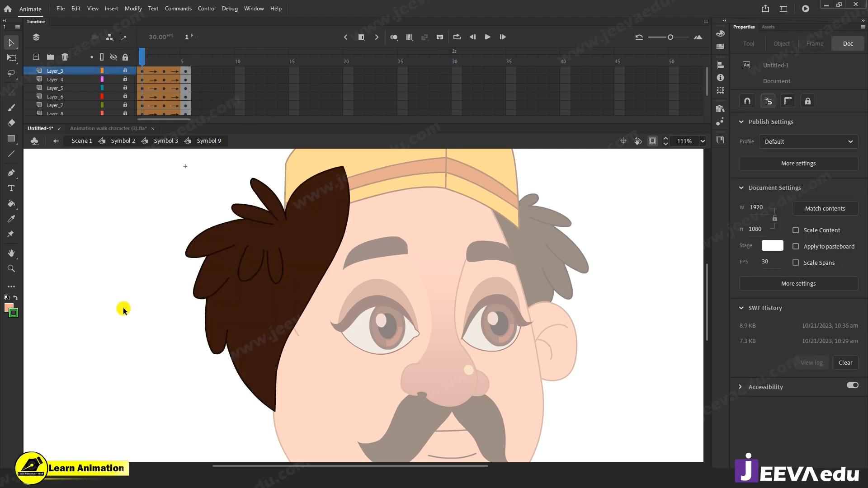
Step: Return to Symbol 3 and preview the looping hair animation within the head
double_click(133, 316)
key(Return)
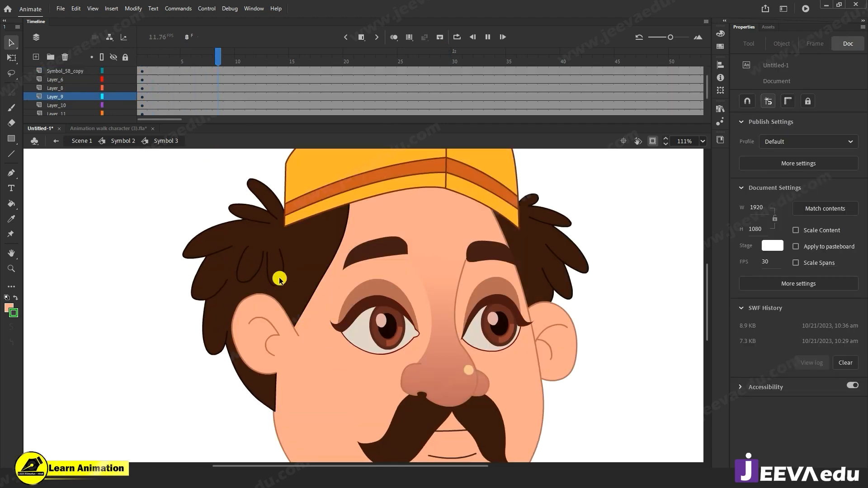
click(457, 51)
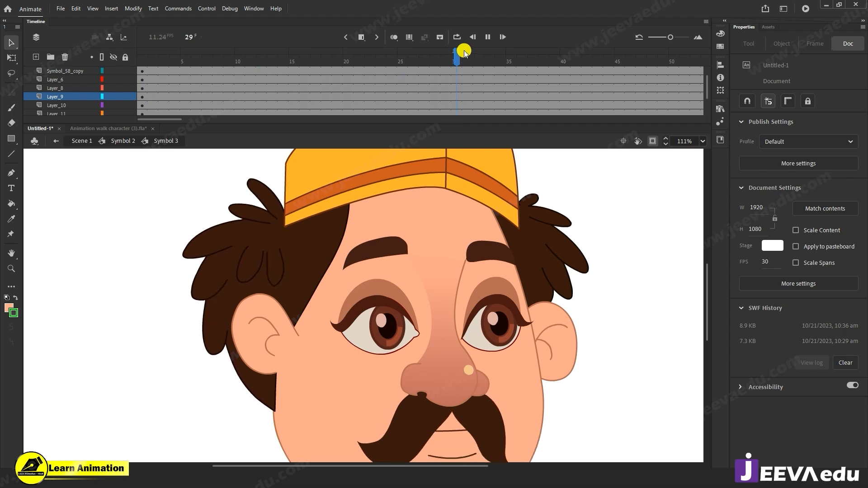
drag(354, 94, 190, 110)
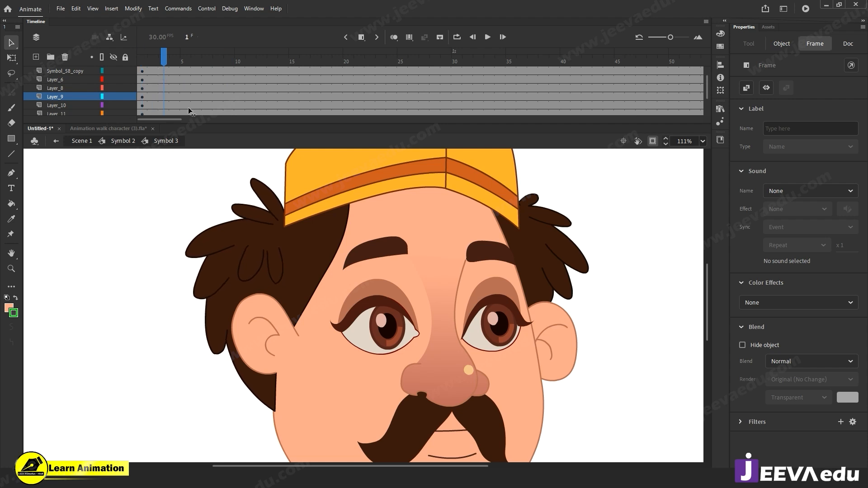
drag(131, 119, 125, 119)
Step: Try speeding up the hair in Symbol 9 by removing in-between frames, leaving keyframes on frames 1, 2 and 3, and test the movie
click(270, 273)
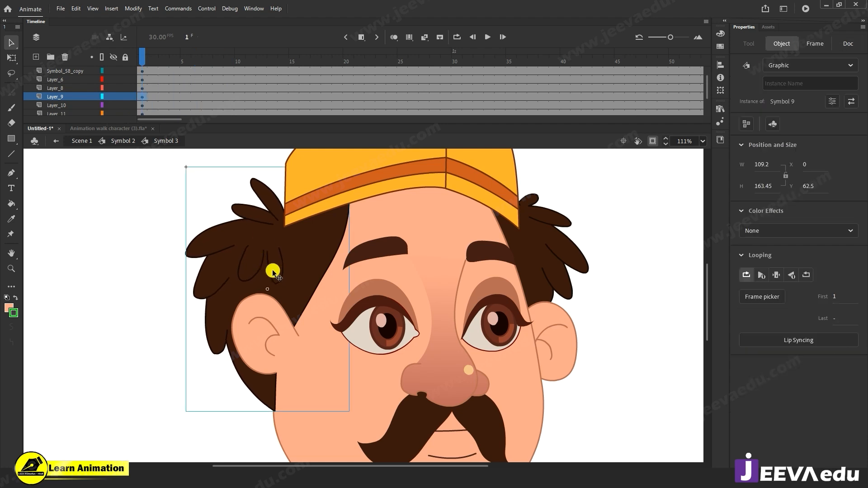
double_click(273, 270)
click(145, 57)
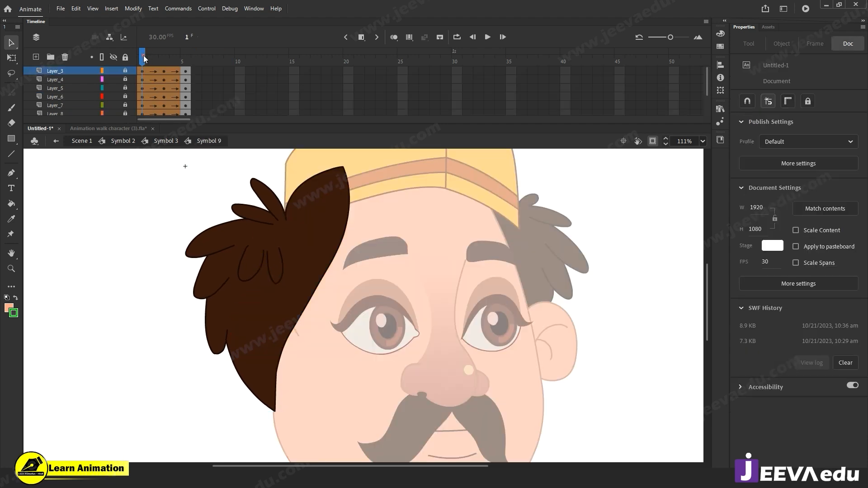
key(shift+F5)
click(152, 62)
key(shift+F5)
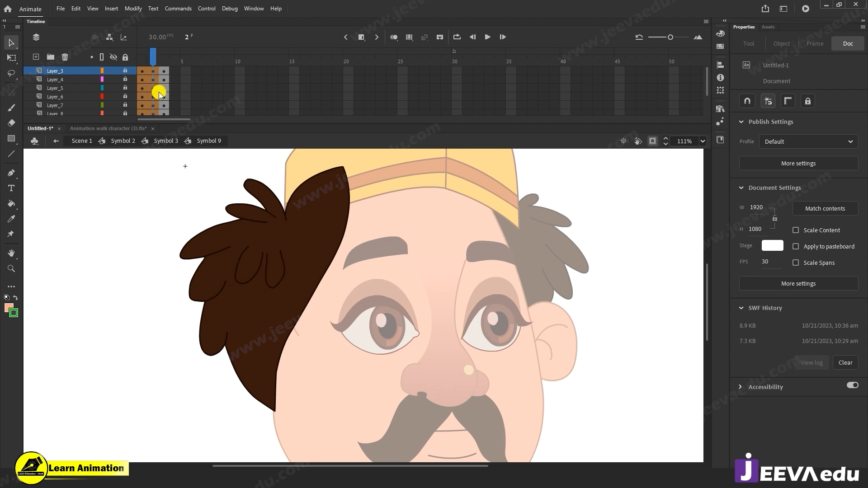
double_click(159, 265)
key(ctrl+Return)
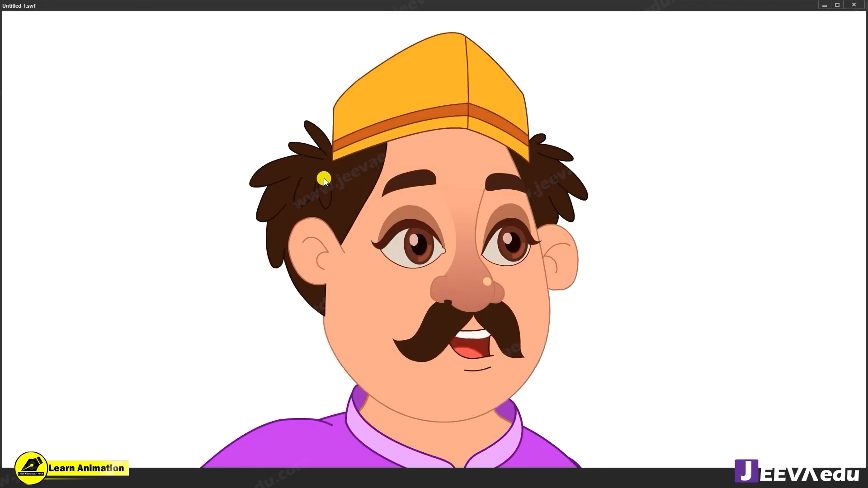
click(853, 5)
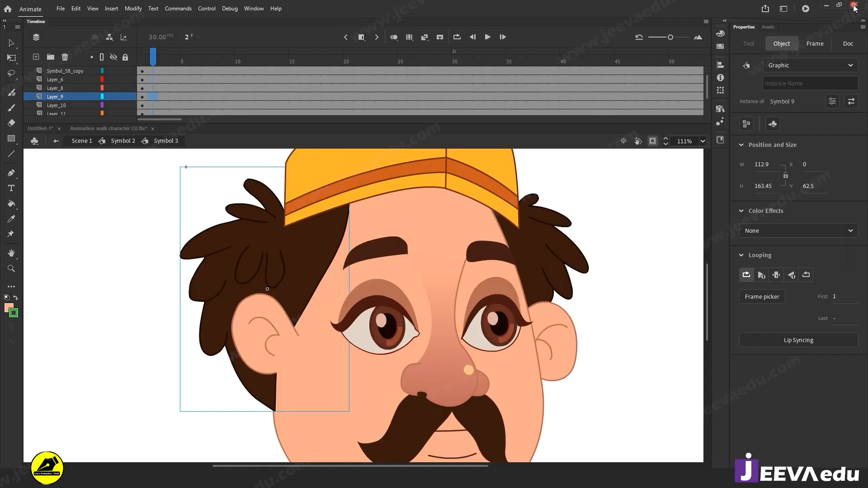
Step: Reinsert in-between frames in Symbol 9 so the hair keyframes fall on frames 1, 3 and 5, and test the movie
double_click(259, 251)
click(153, 58)
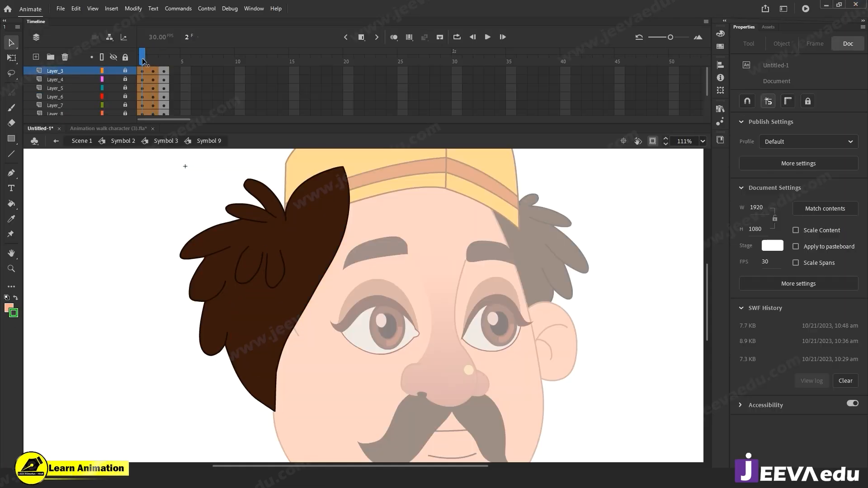
key(F5)
key(F5)
click(142, 58)
click(100, 80)
key(ctrl+Return)
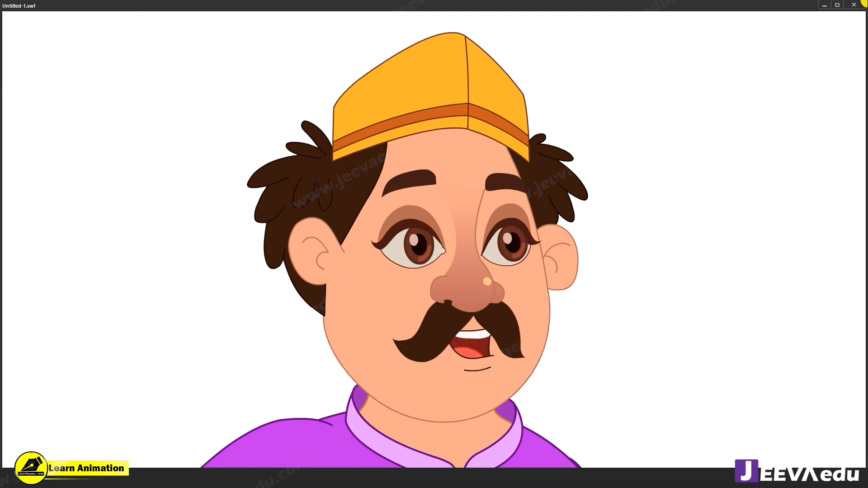
click(853, 4)
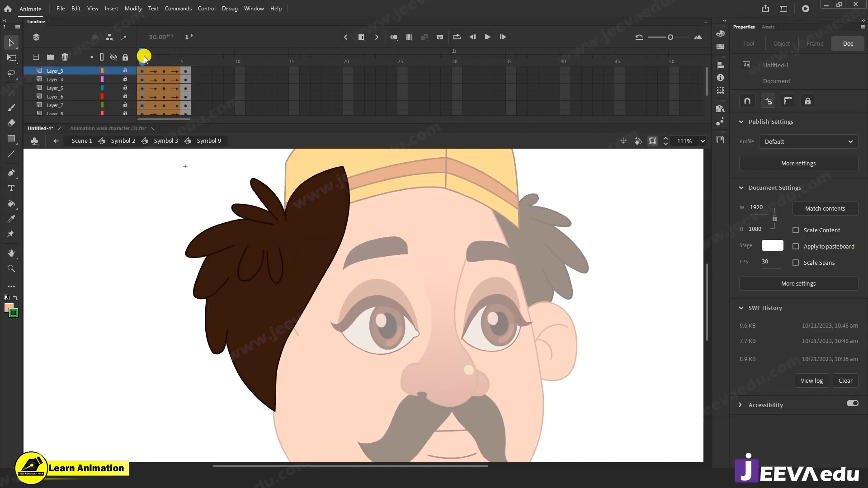
Step: Slow the hair motion by adding a frame to each tween span, placing the keyframes on frames 1, 4 and 7
key(F5)
click(176, 68)
key(F5)
click(220, 251)
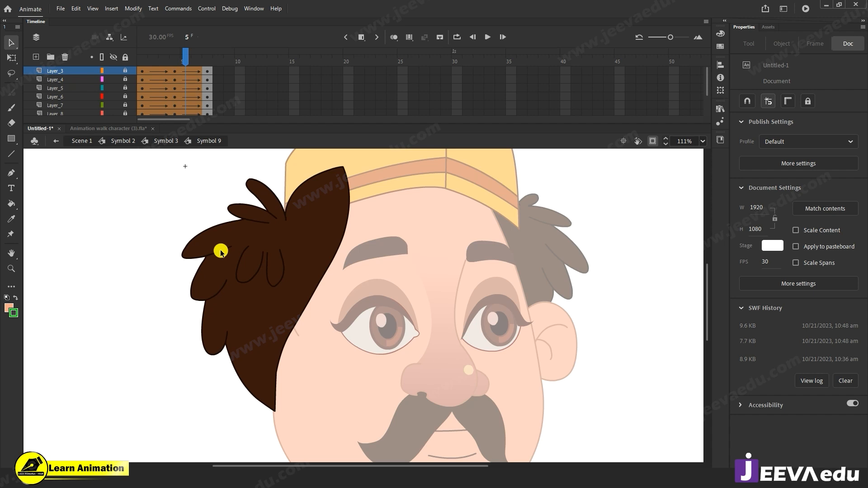
Step: Scrub through the retimed hair tweens and test the movie to check the slower movement
key(y)
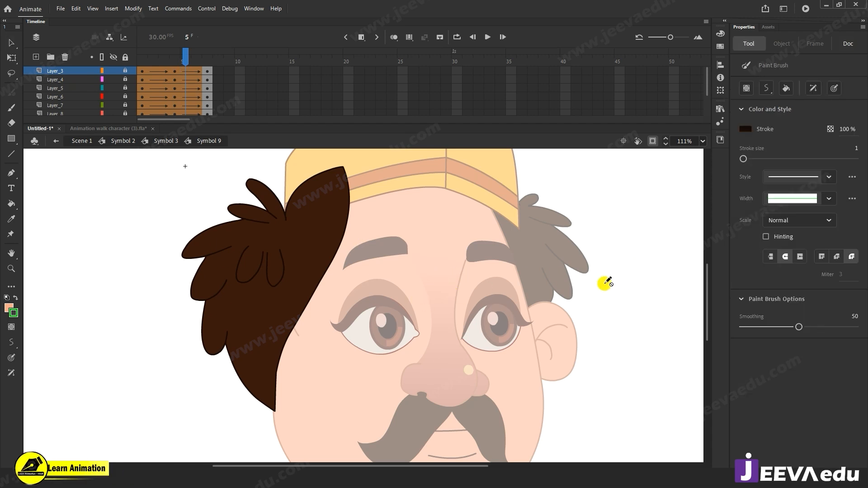
drag(185, 59, 153, 68)
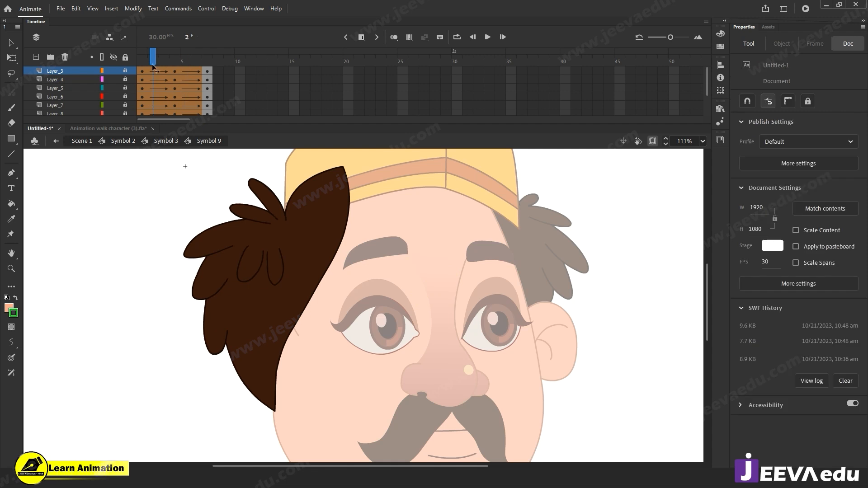
click(153, 54)
key(ctrl+Return)
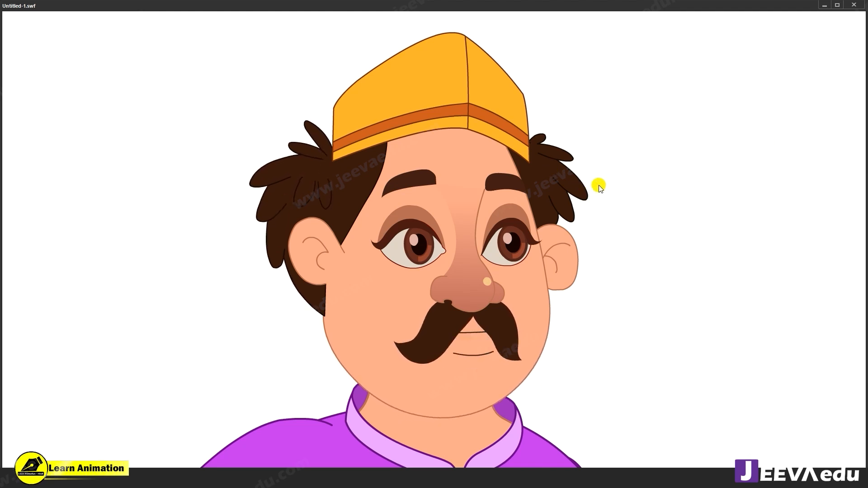
click(854, 5)
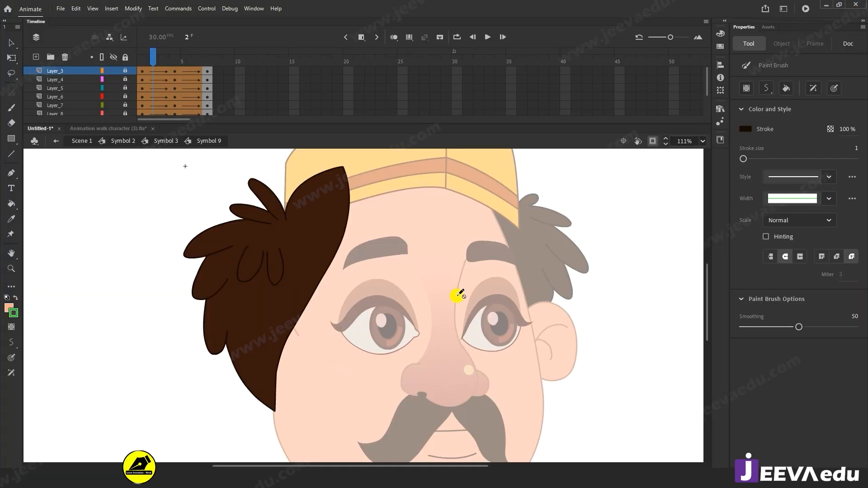
Step: Exit Symbol 9 and open the hair symbol on the other side of the head, Symbol 8, for editing
click(11, 43)
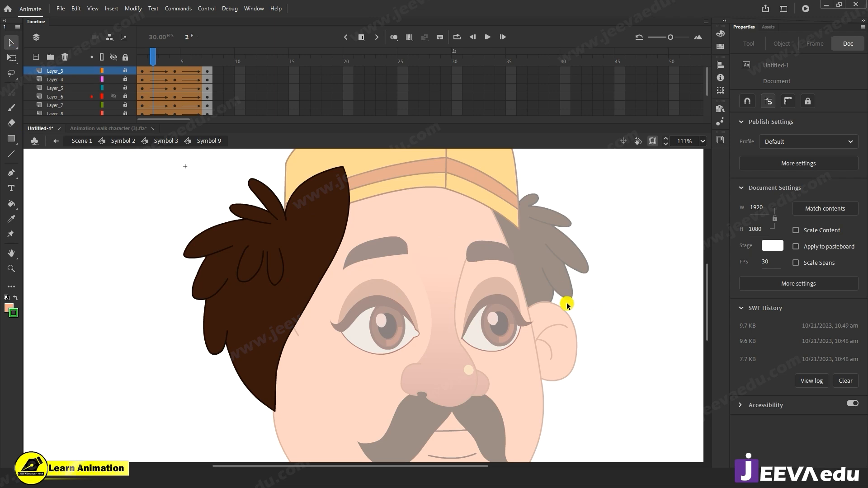
double_click(556, 283)
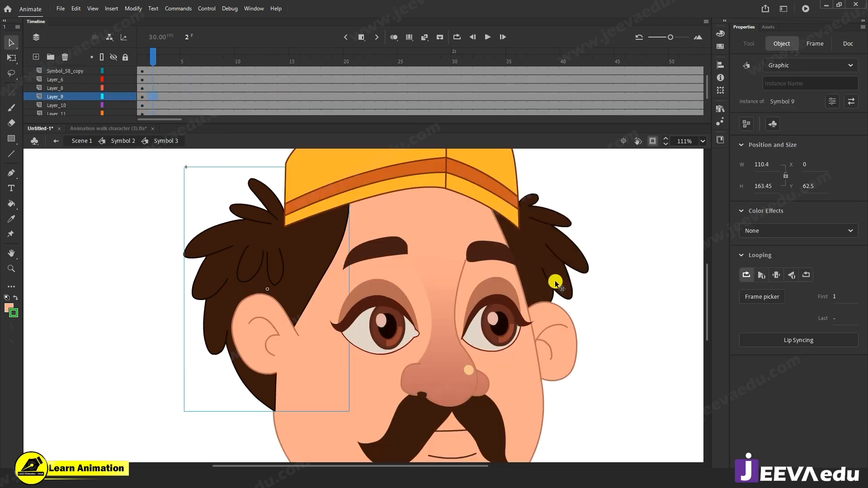
click(556, 283)
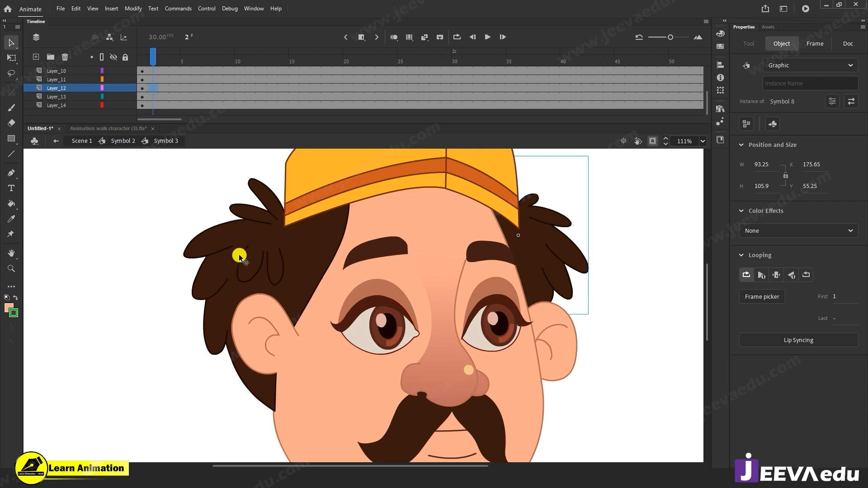
double_click(540, 262)
Step: Break apart the hair group in Symbol 8 into an editable shape
key(z)
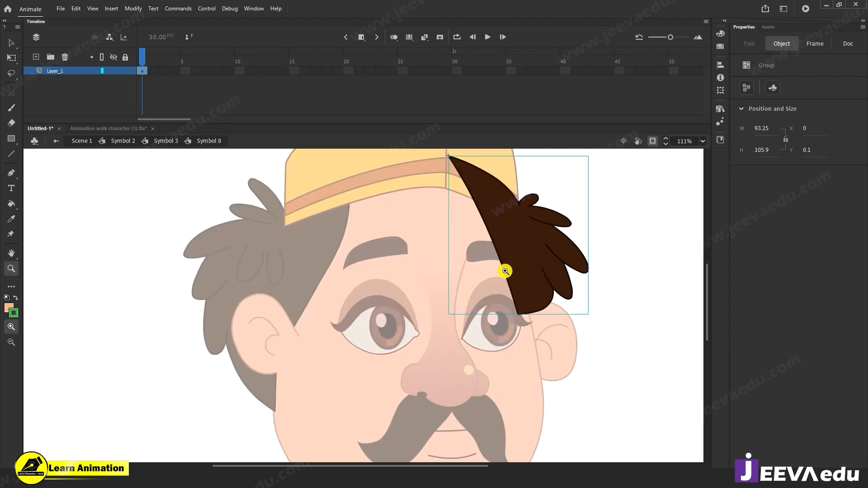
click(506, 274)
alt+click(448, 342)
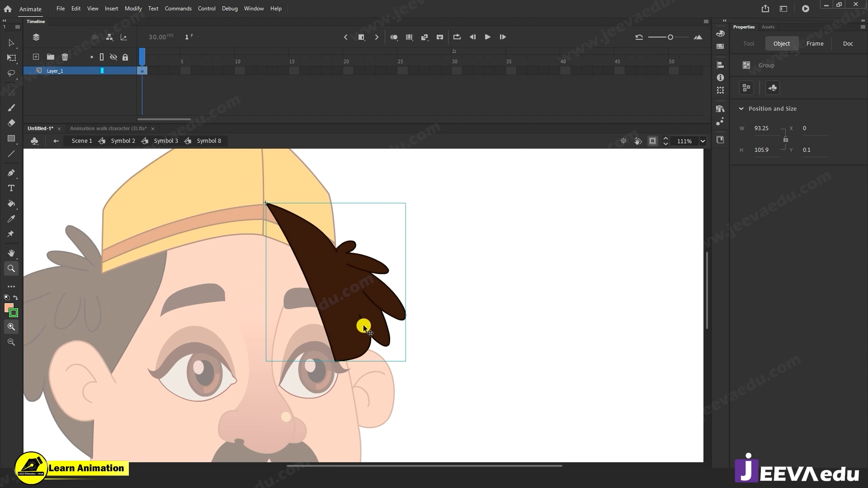
key(ctrl+b)
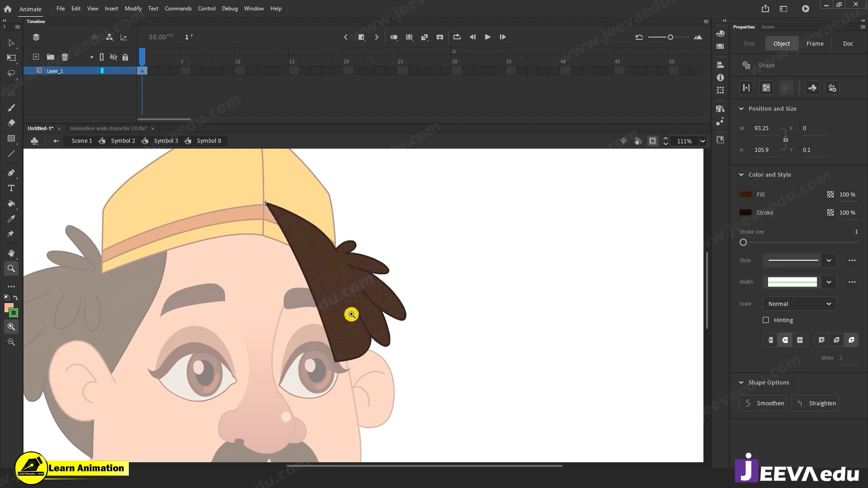
click(342, 292)
click(378, 299)
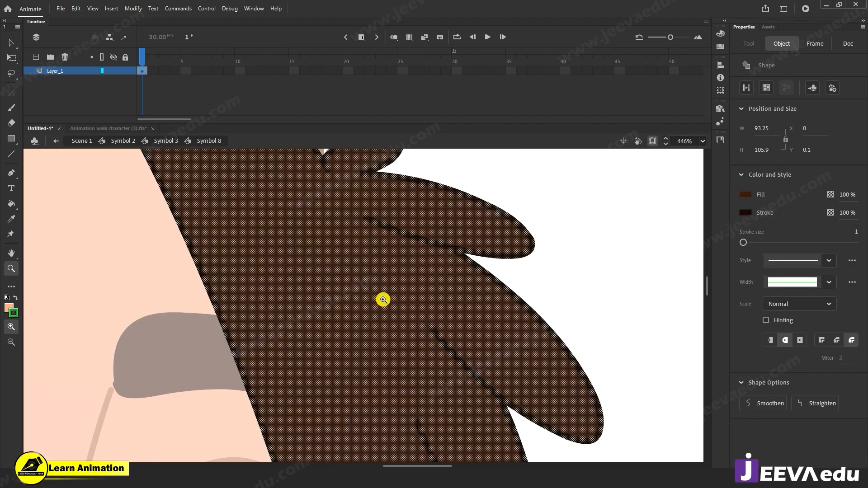
alt+click(361, 310)
key(v)
click(455, 253)
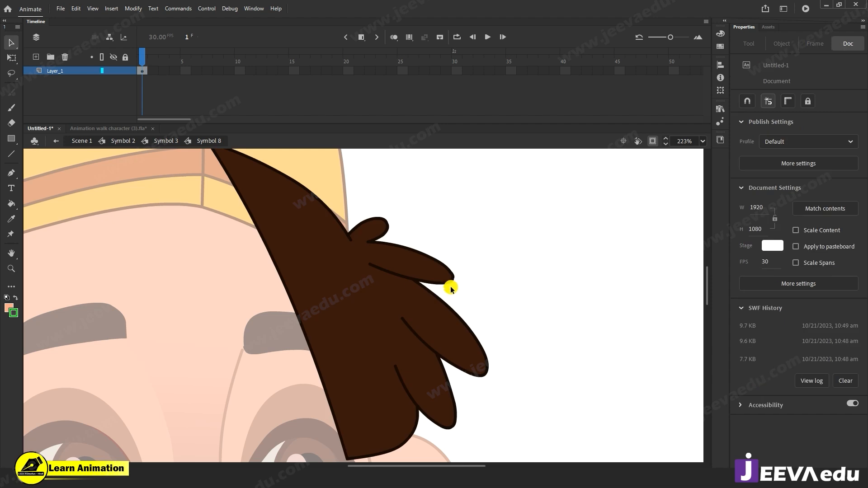
drag(451, 288, 463, 289)
key(ctrl+z)
Step: Cut the four inner strand lines out of the Symbol 8 hair shape
click(346, 235)
double_click(351, 238)
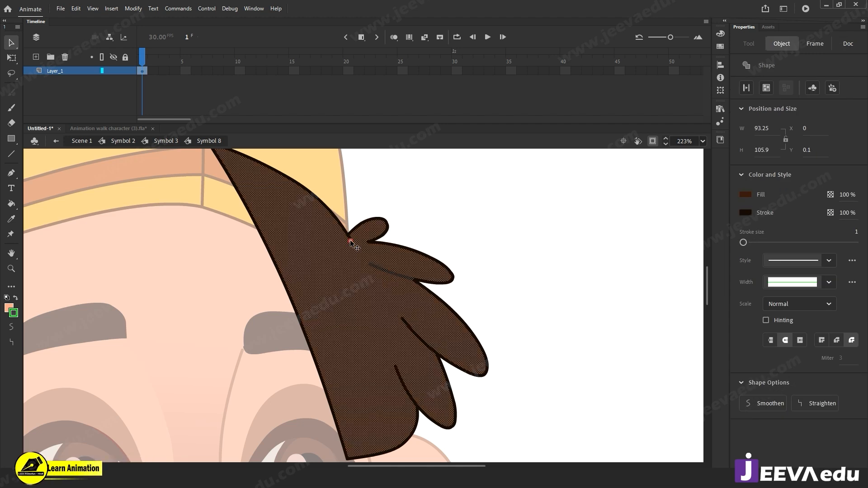
click(350, 240)
shift+click(377, 268)
shift+click(412, 333)
shift+click(407, 389)
key(Delete)
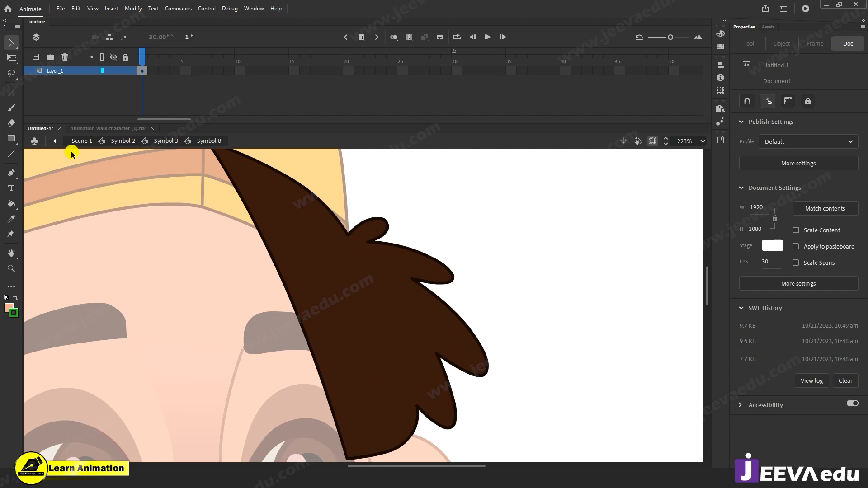
Step: Add a new layer above the hair shape and paste the cut strand lines in place on it
click(35, 57)
right_click(559, 270)
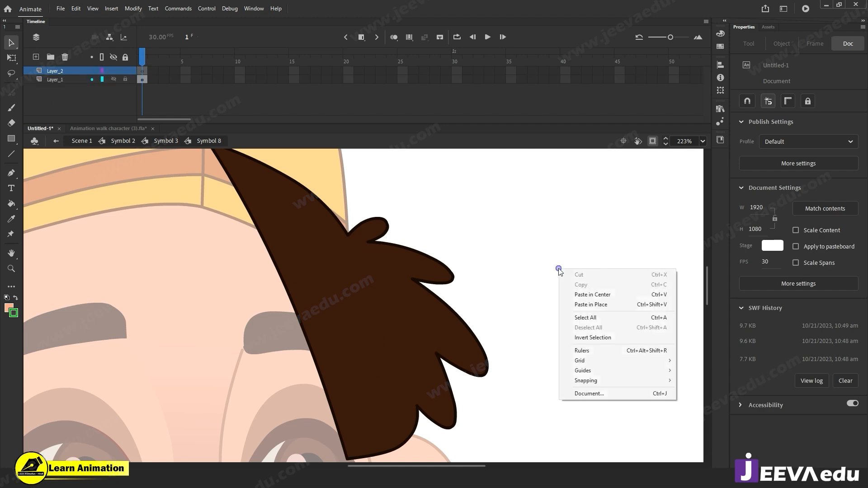
click(597, 304)
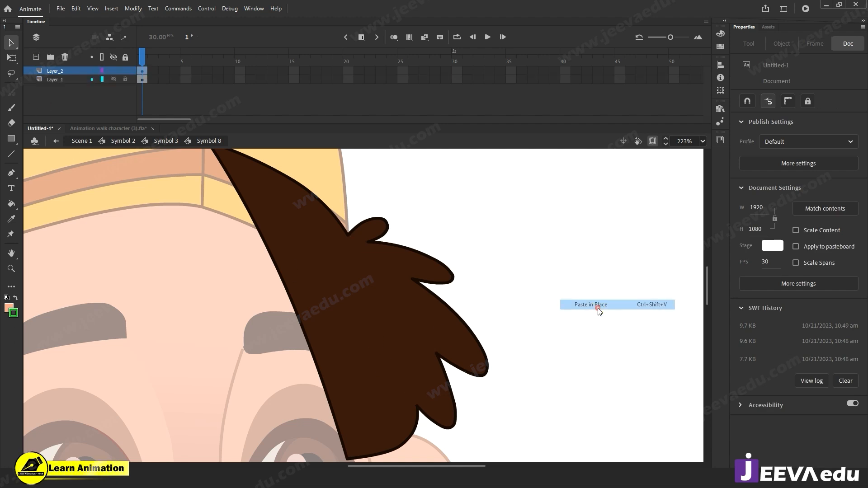
Step: Distribute the pasted strand lines onto separate layers and extend all the layers to frame 21
right_click(423, 342)
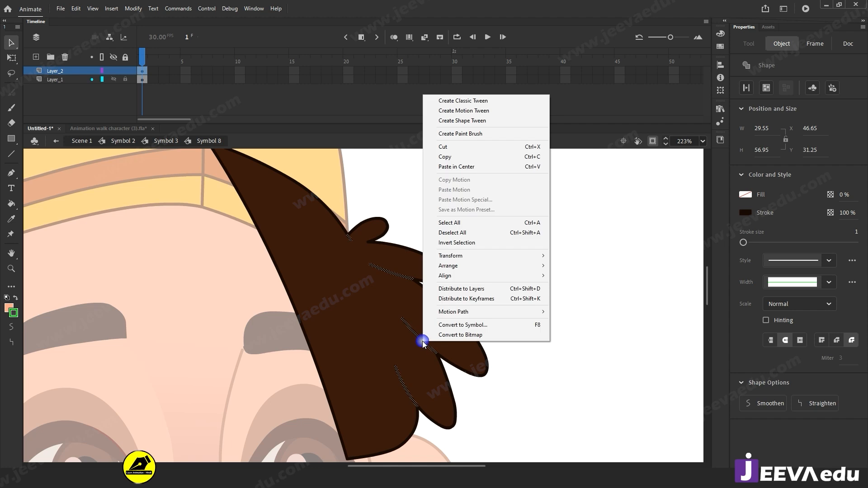
click(472, 290)
drag(170, 70, 251, 140)
key(F5)
drag(267, 57, 66, 84)
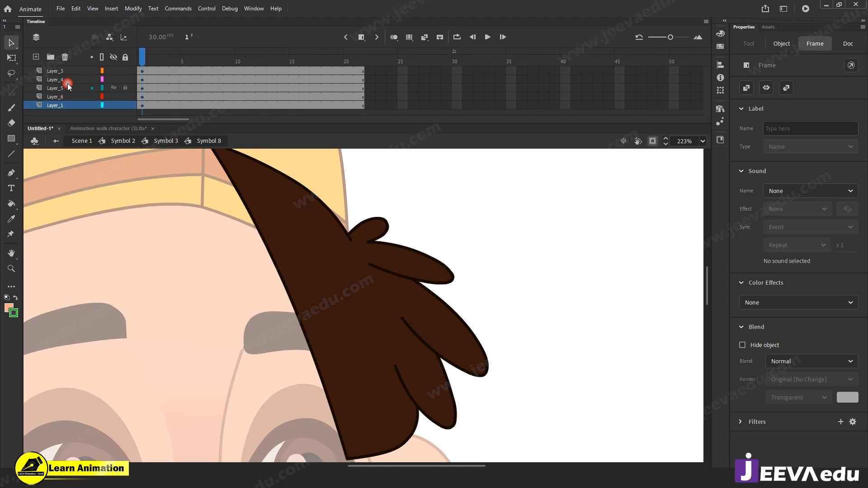
click(113, 58)
click(114, 105)
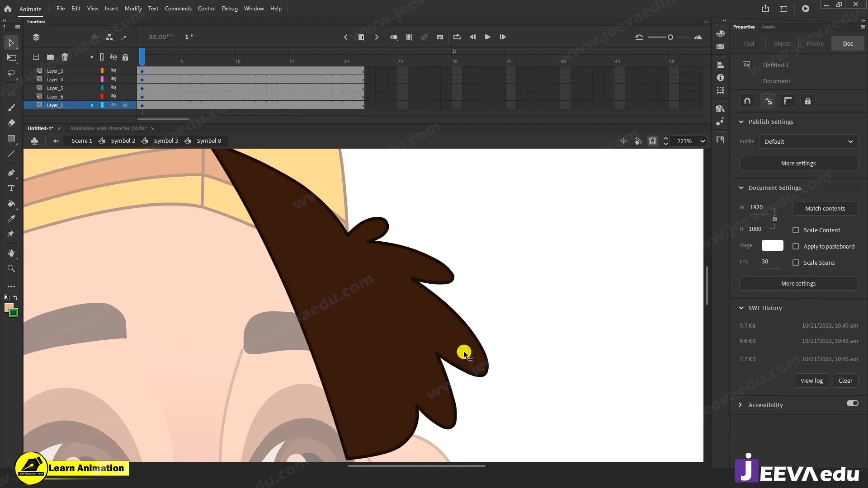
key(z)
alt+click(385, 314)
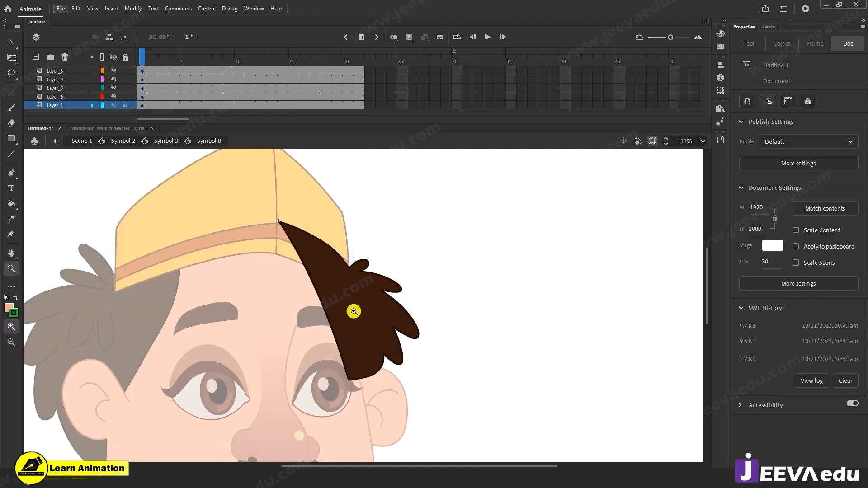
drag(114, 96, 113, 71)
Step: Insert keyframes at frames 3 and 5 on all five layers and apply shape tweens between the keyframes
click(163, 59)
key(ctrl+a)
key(F6)
mouse_move(183, 102)
mouse_down()
mouse_move(185, 56)
mouse_move(154, 67)
mouse_move(172, 104)
mouse_up()
key(F6)
right_click(166, 92)
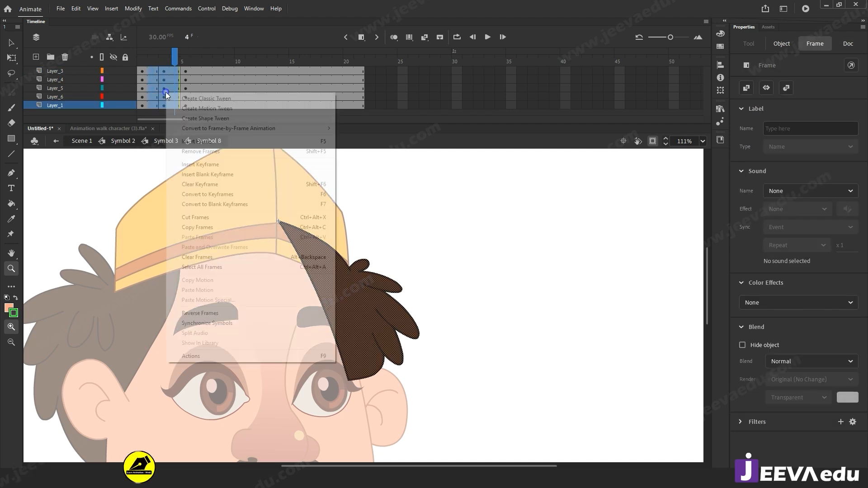
click(196, 118)
Step: Go to frame 3 and hide the four strand-line layers, keeping only the Layer_1 hair shape visible
click(166, 58)
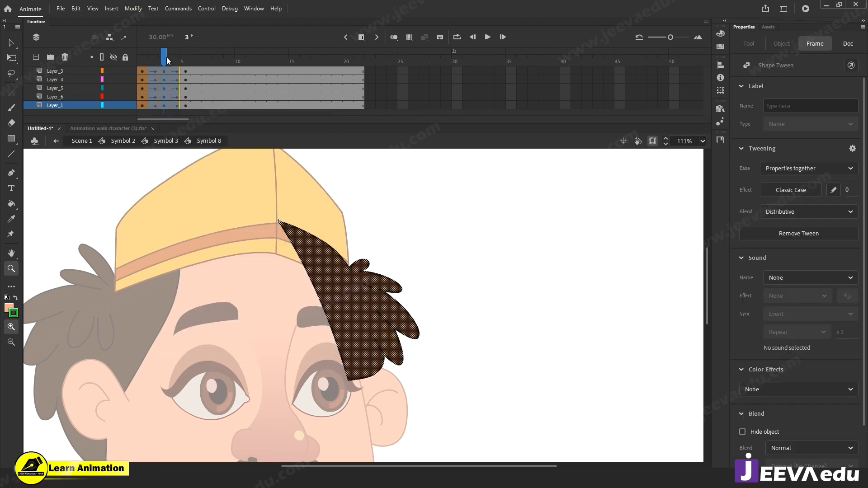
click(345, 319)
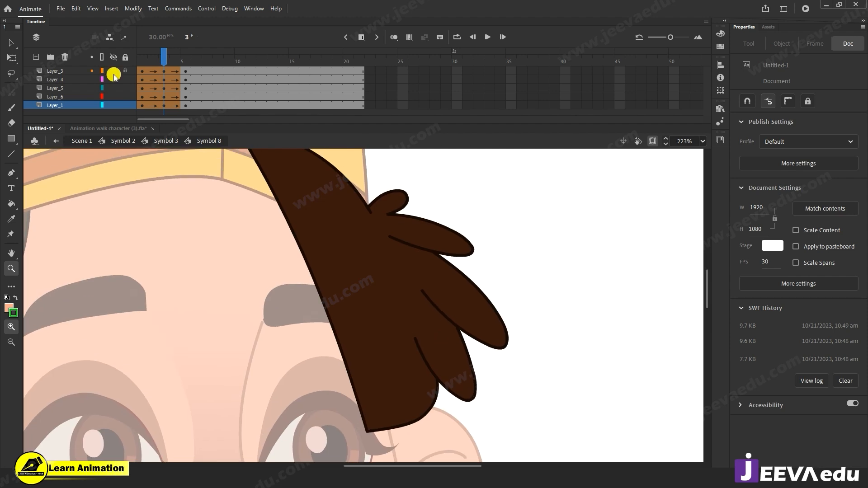
click(113, 57)
click(114, 105)
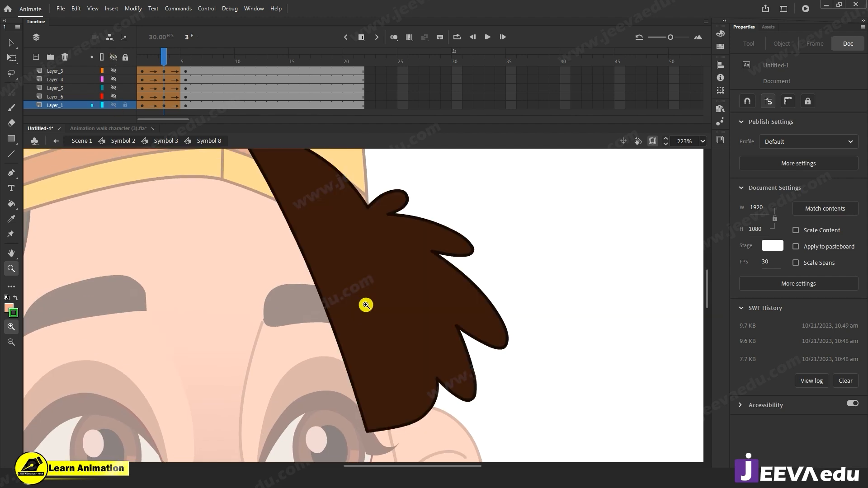
Step: Reshape the lowest hair strand on frame 3 by lowering its tip and shifting the notch beside it slightly inward
alt+click(425, 303)
drag(403, 354, 494, 329)
click(468, 321)
drag(432, 336, 486, 358)
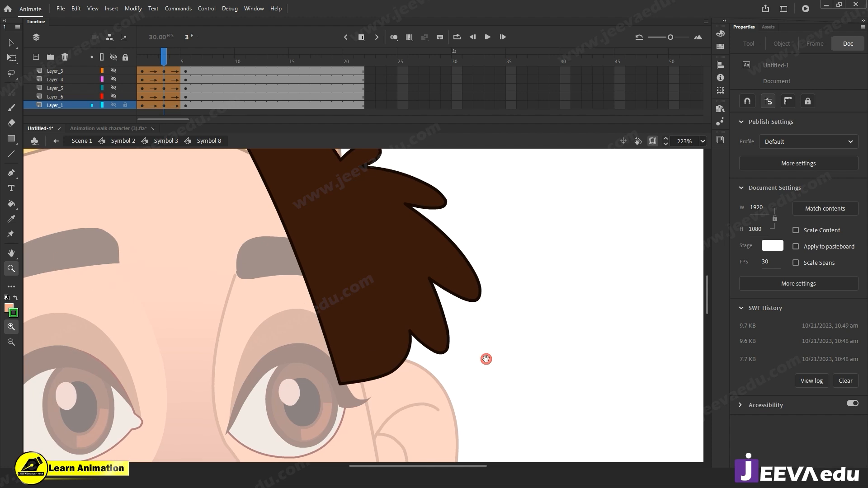
key(b)
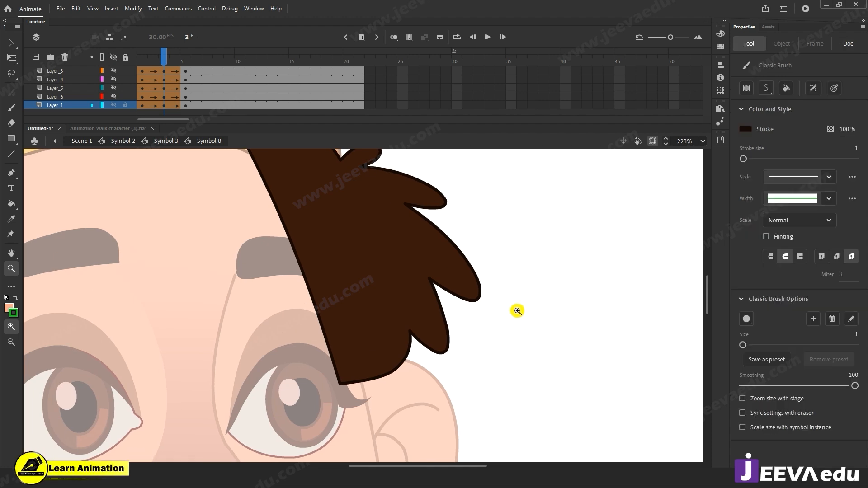
key(ctrl)
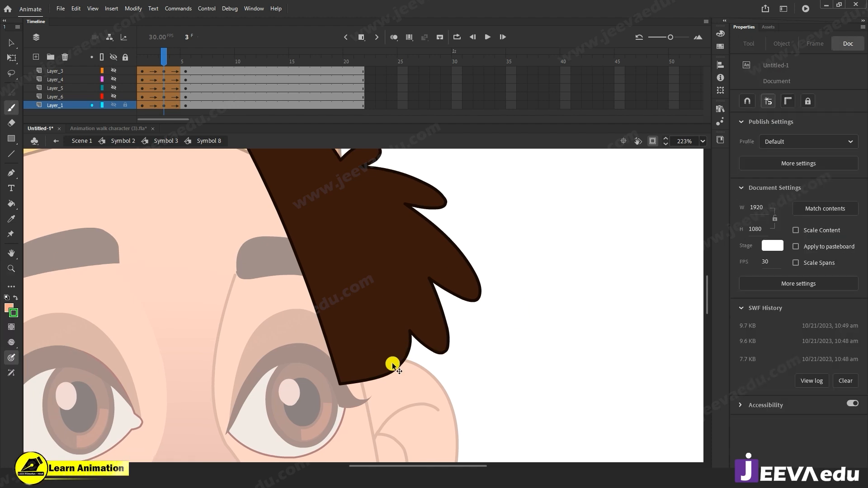
key(v)
drag(424, 356, 444, 328)
drag(408, 357, 407, 335)
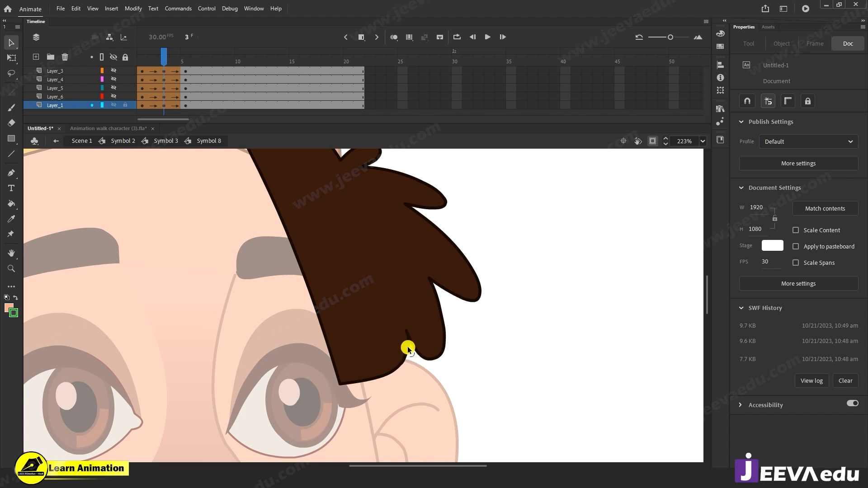
Step: Reshape the bottom edge of the hair near the ear on frame 3 to a flatter, more angular contour
click(408, 401)
mouse_move(396, 375)
mouse_down()
mouse_move(390, 369)
mouse_move(416, 378)
mouse_move(400, 371)
mouse_up()
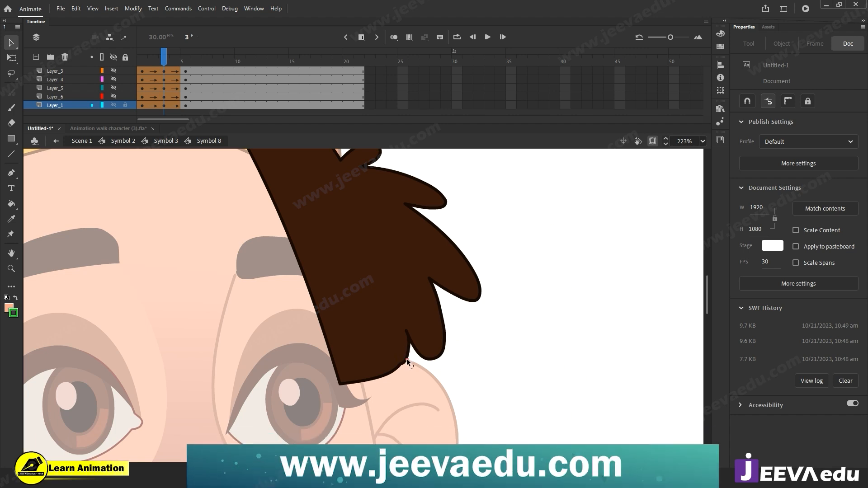
drag(393, 370, 393, 372)
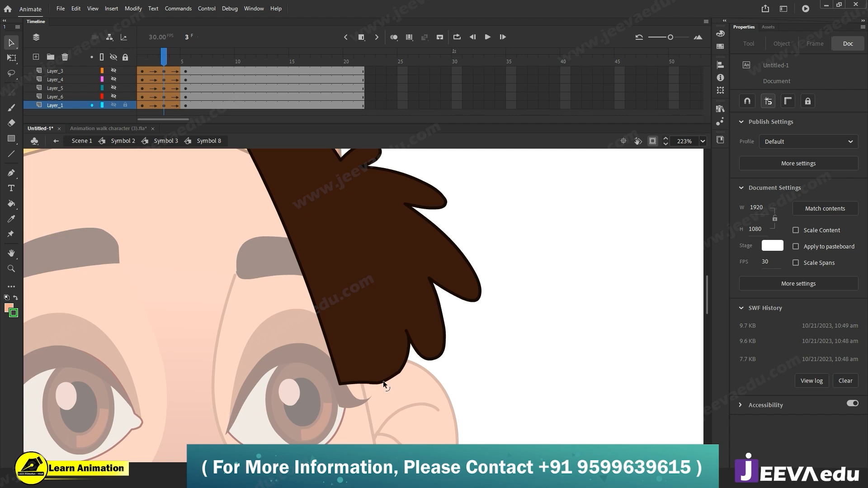
mouse_move(162, 61)
mouse_down()
mouse_move(136, 62)
mouse_move(166, 67)
mouse_up()
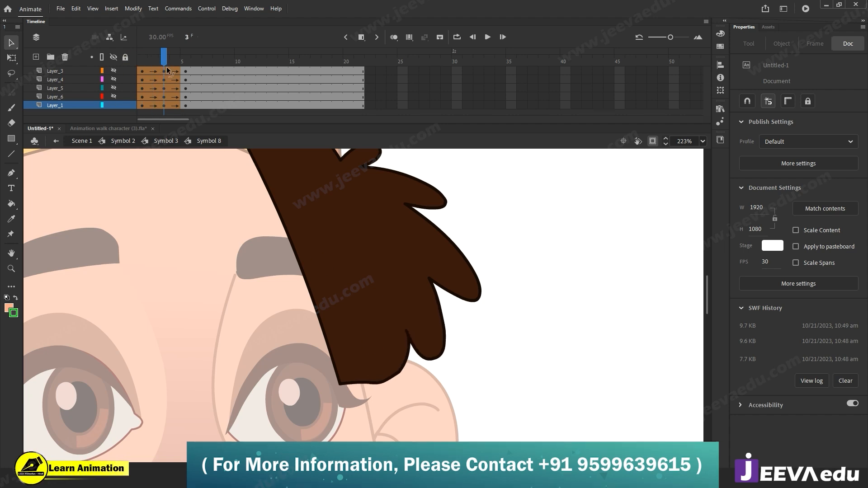
Step: Reshape the large middle hair strand on frame 3, moving its tip lower and its outer edge inward
click(420, 327)
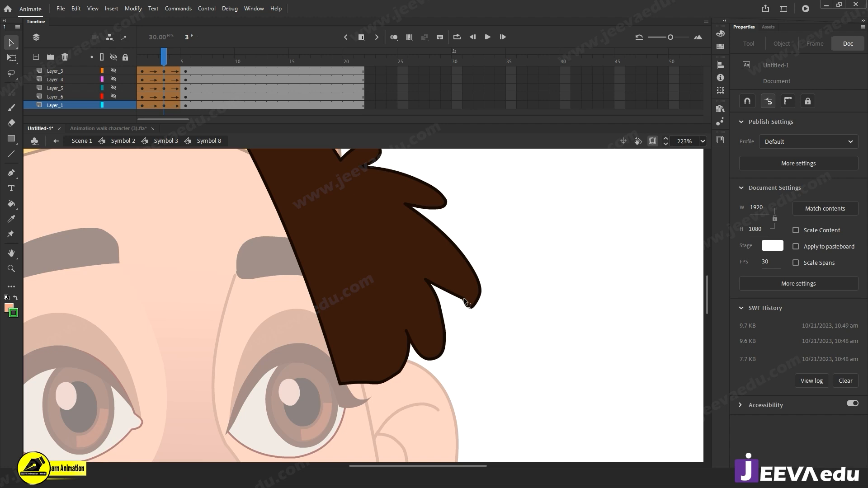
click(459, 302)
drag(481, 293, 475, 295)
click(451, 244)
click(465, 237)
mouse_move(164, 52)
mouse_down()
mouse_move(142, 66)
mouse_move(163, 74)
mouse_up()
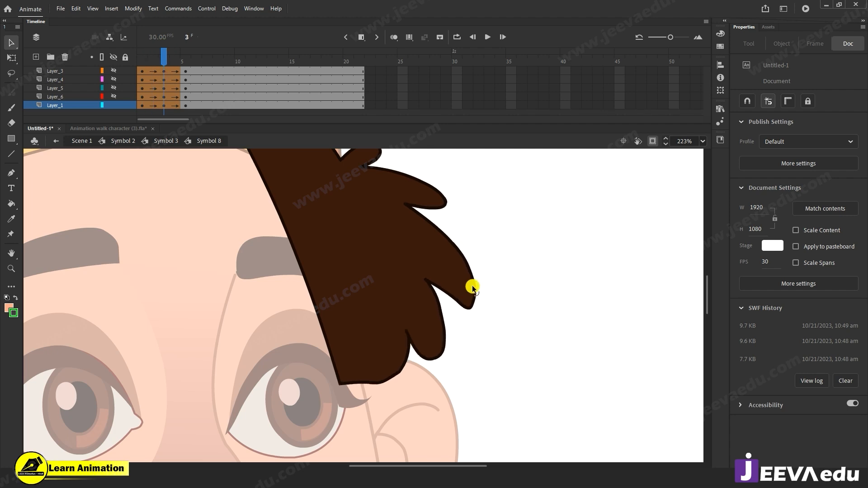
drag(477, 292, 471, 290)
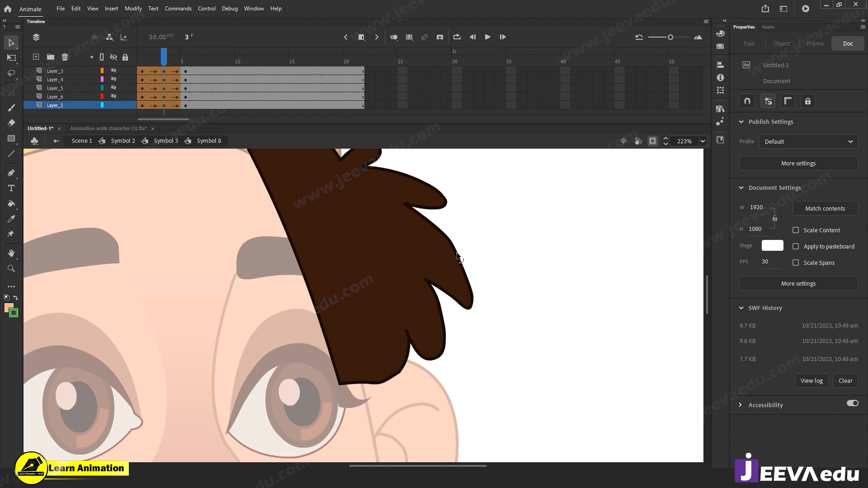
click(153, 37)
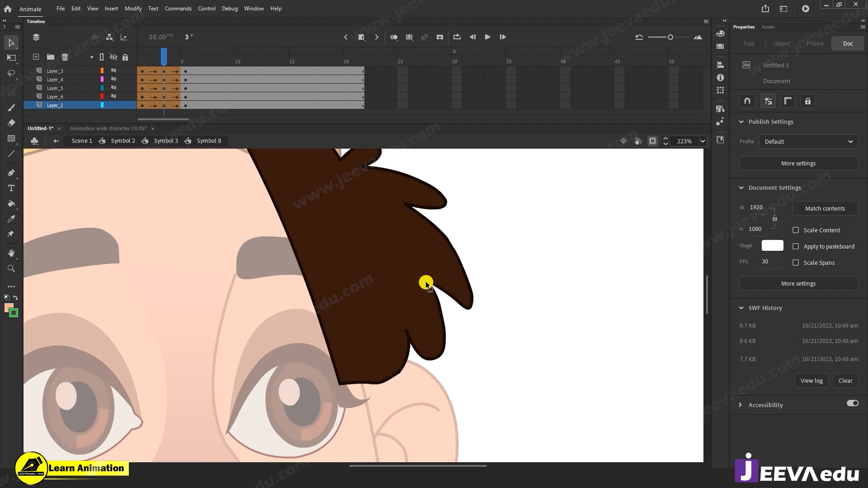
Step: Reshape the upper hair strand to droop and round out the small top tuft on frame 3
drag(450, 226, 440, 257)
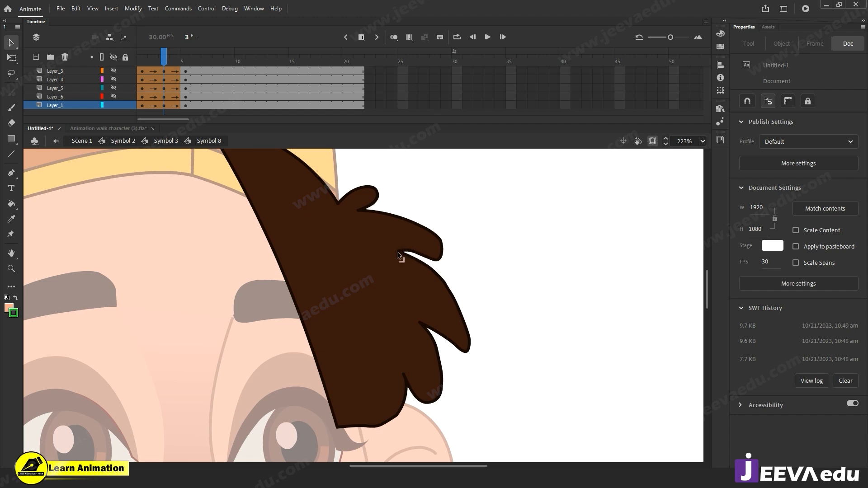
drag(397, 252, 436, 242)
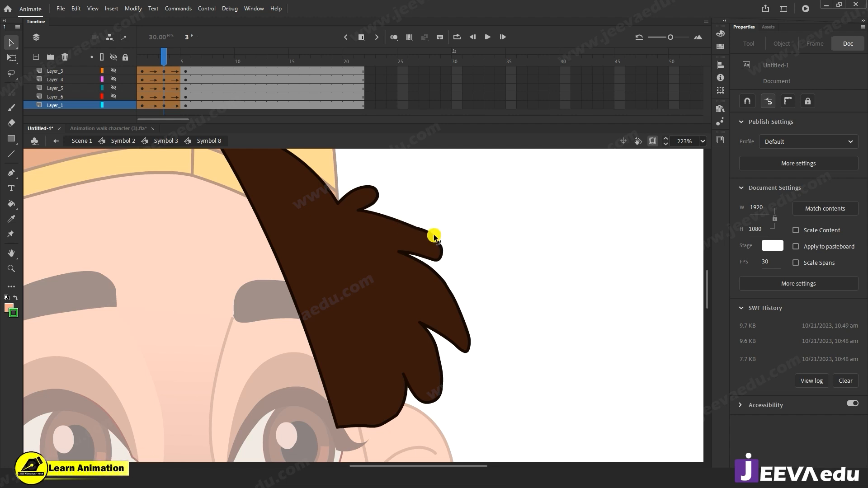
scroll(441, 248, up, 2)
mouse_move(381, 235)
mouse_down()
mouse_move(361, 221)
mouse_move(377, 226)
mouse_move(355, 231)
mouse_move(363, 221)
mouse_move(379, 227)
mouse_move(369, 226)
mouse_move(374, 240)
mouse_up()
click(345, 235)
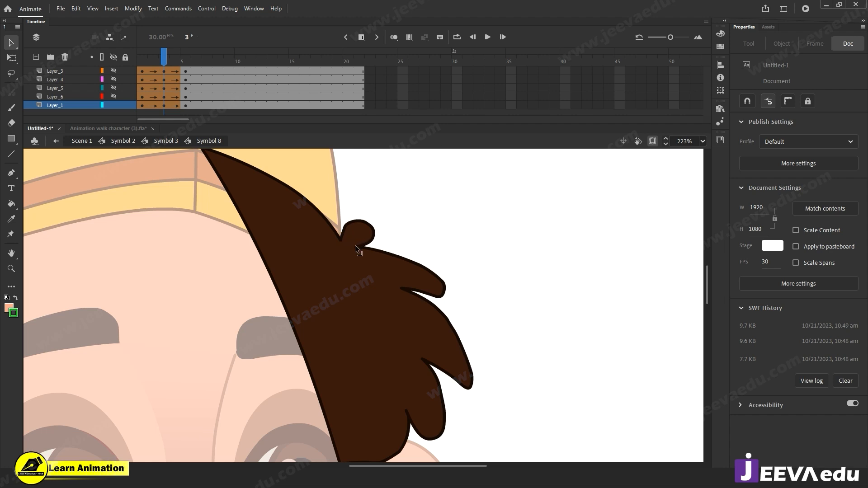
drag(164, 58, 126, 71)
Step: Show all the hidden strand-line layers again and lock Layer_1 with the hair shape
key(z)
click(161, 73)
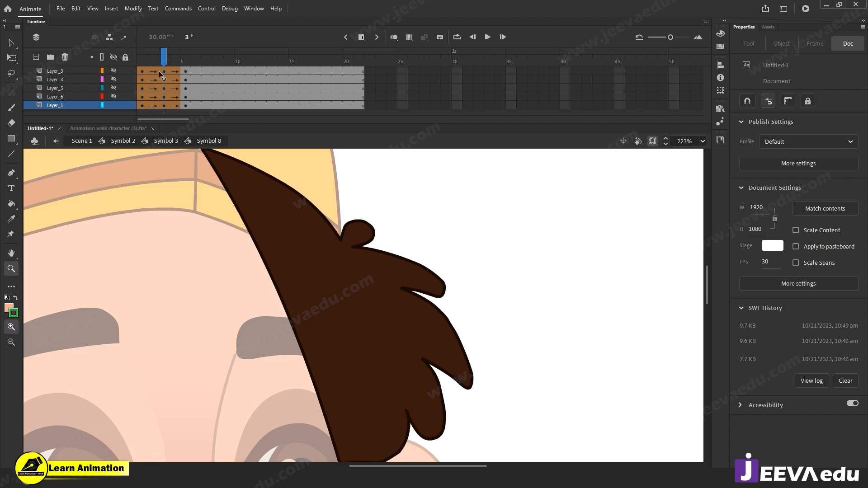
click(113, 57)
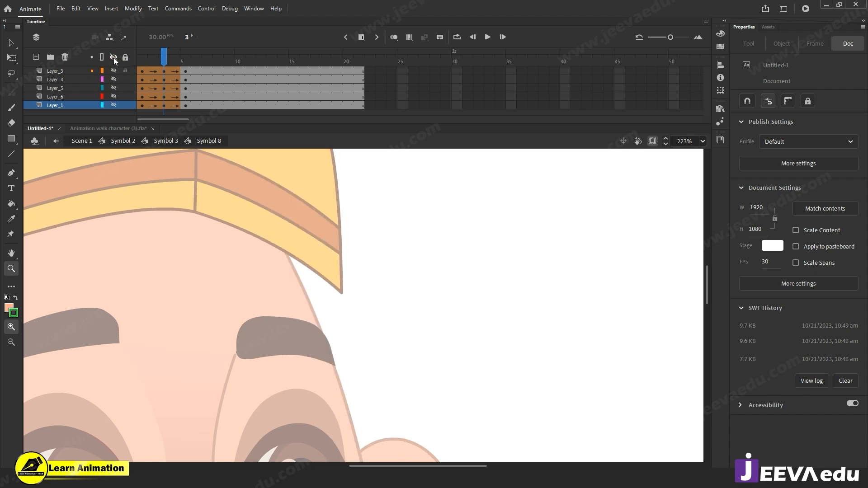
click(114, 58)
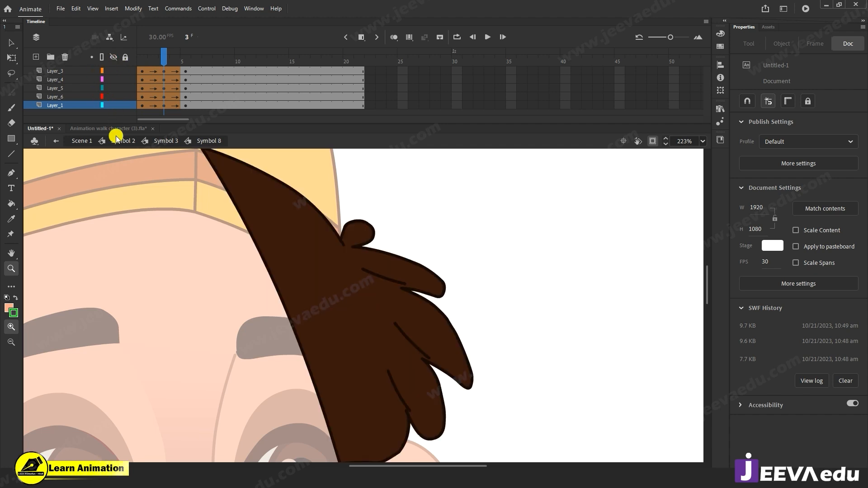
click(113, 104)
click(113, 105)
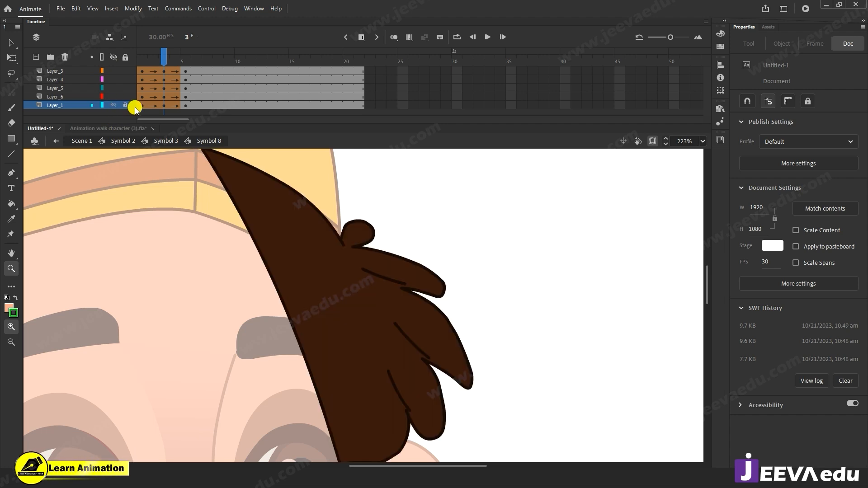
Step: Reshape the upper inner strand line on frame 3, joining its end to the notch below the upper strand
click(401, 281)
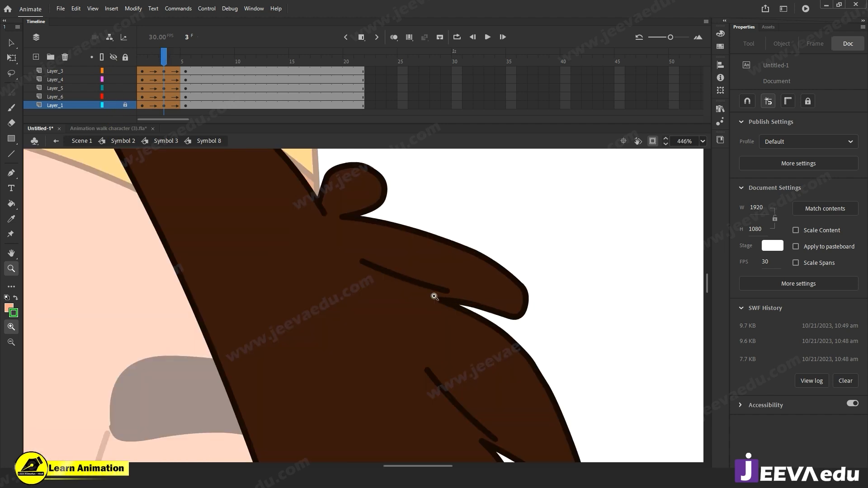
click(433, 296)
key(v)
mouse_move(393, 302)
mouse_down()
mouse_move(379, 319)
mouse_move(338, 312)
mouse_move(329, 325)
mouse_up()
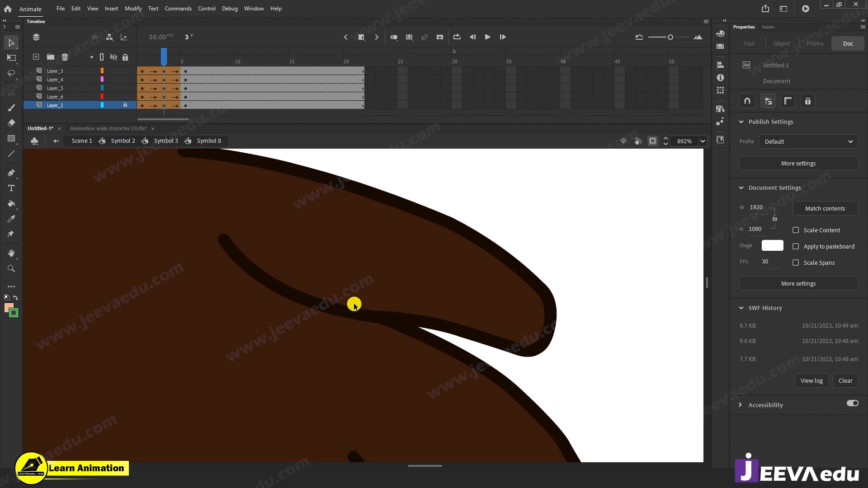
drag(224, 240, 204, 275)
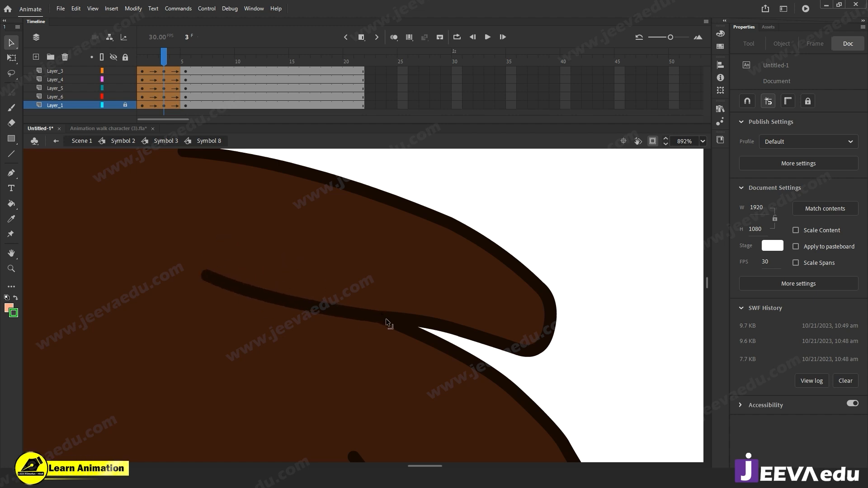
drag(383, 320, 384, 324)
drag(140, 68, 164, 78)
Step: Join the middle inner strand line to its notch on frame 3, lower its free end and curve it
alt+click(331, 357)
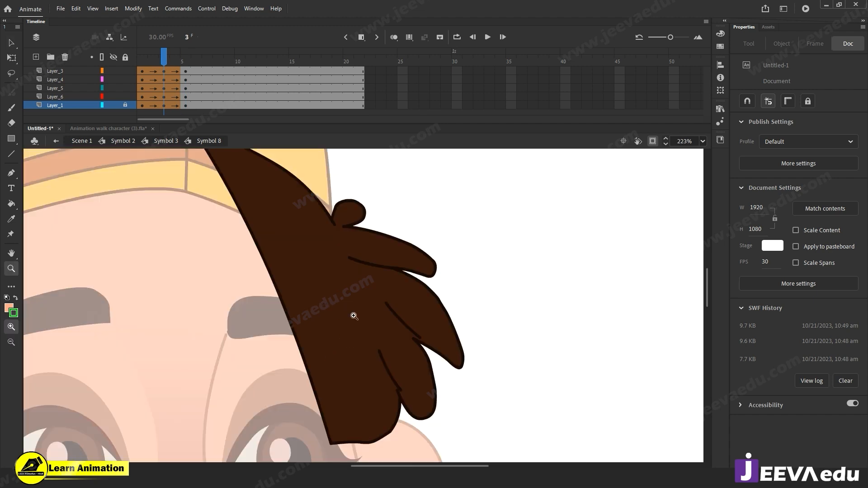
click(352, 314)
click(439, 330)
drag(476, 361, 457, 368)
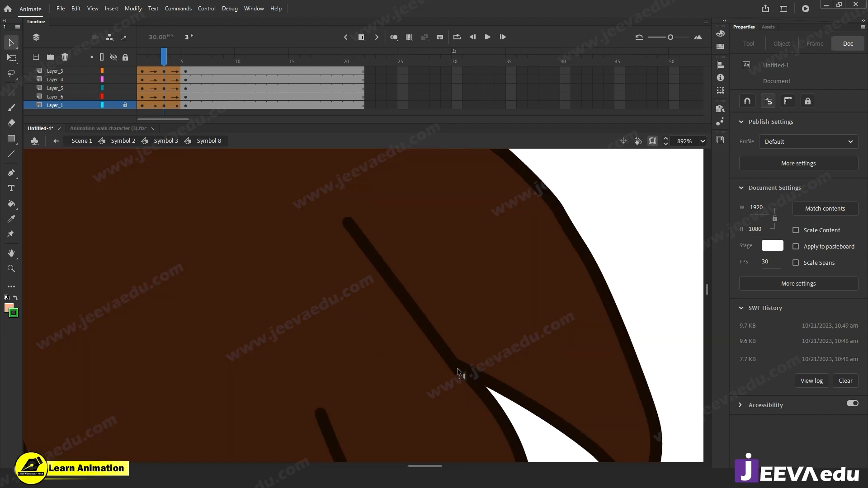
drag(346, 223, 302, 276)
key(ctrl+minus)
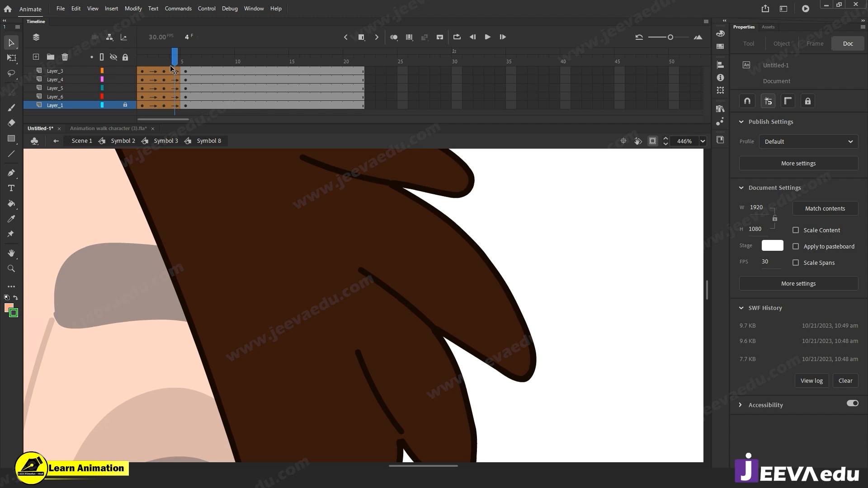
drag(413, 312, 408, 314)
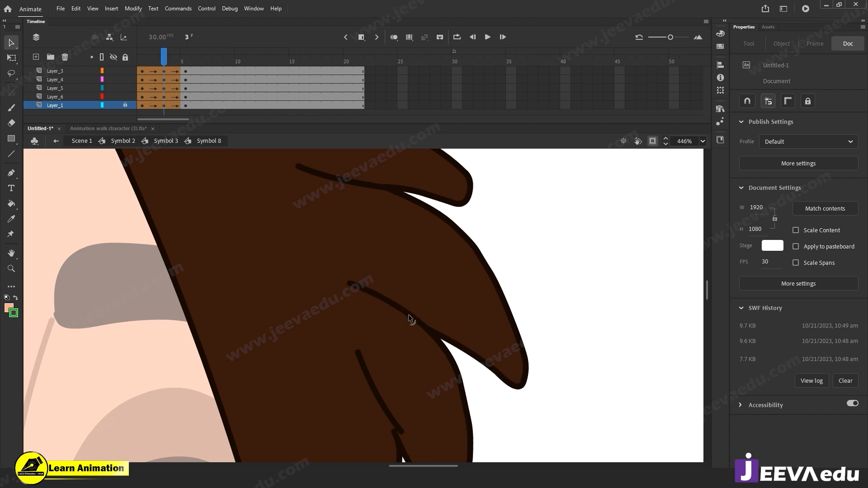
Step: Shift the lowest inner strand line's free end inward on frame 3 and curve the line into its notch
drag(359, 352, 340, 355)
mouse_move(389, 409)
mouse_down()
mouse_move(404, 337)
mouse_move(415, 360)
mouse_up()
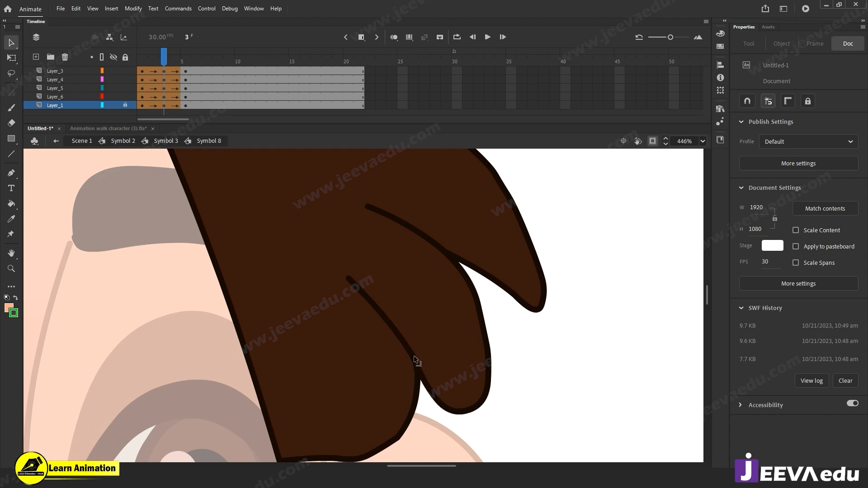
drag(176, 55, 159, 83)
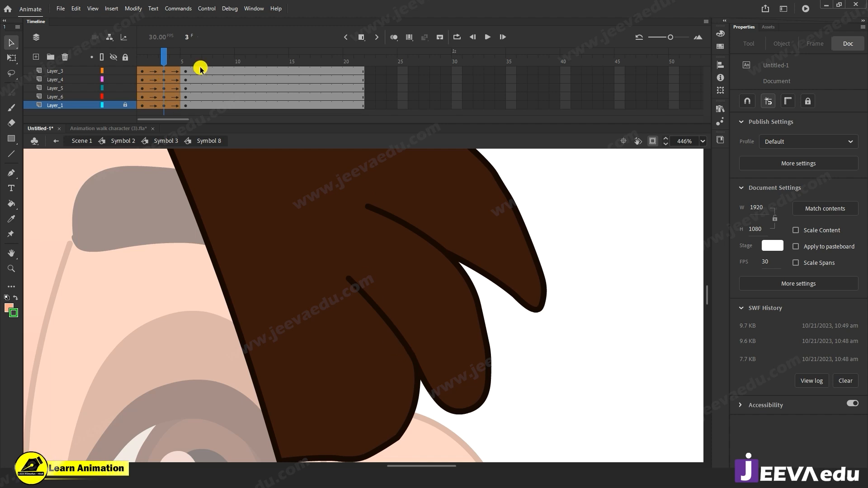
Step: Check how the inner strand lines meet their notches across frames 1 to 3 of the Symbol 8 hair
key(z)
click(142, 61)
drag(145, 58, 156, 75)
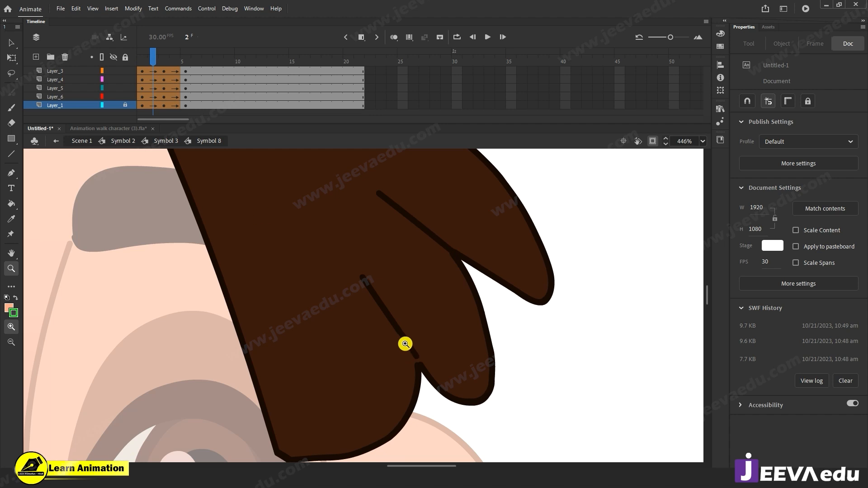
key(v)
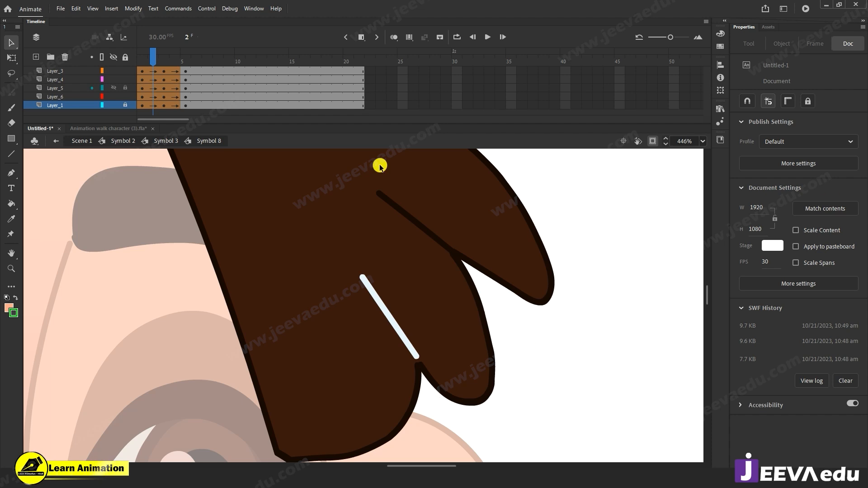
click(142, 85)
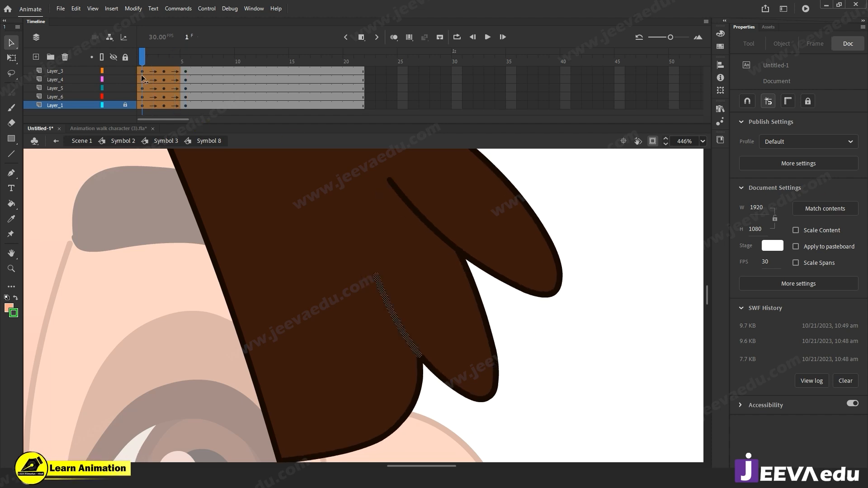
key(.)
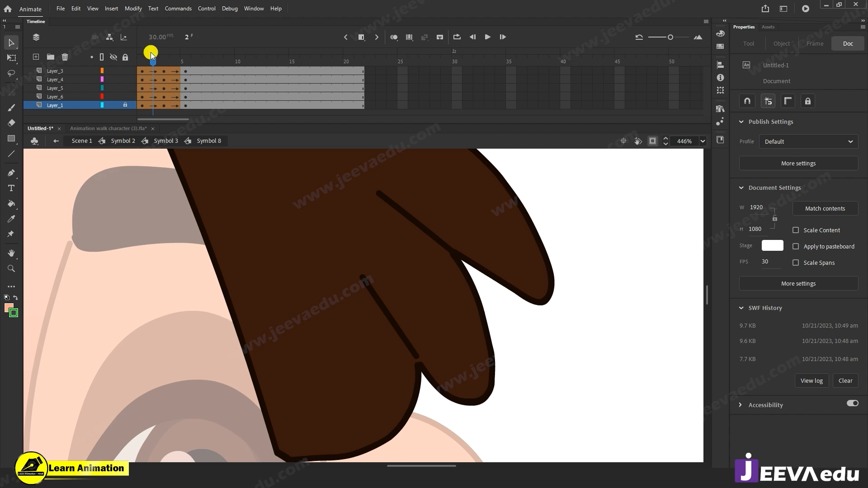
Step: Open the Symbol 9 hair on the other side of the head and check its keyframe poses at frames 4 and 7
click(165, 141)
key(z)
alt+click(332, 349)
alt+click(325, 340)
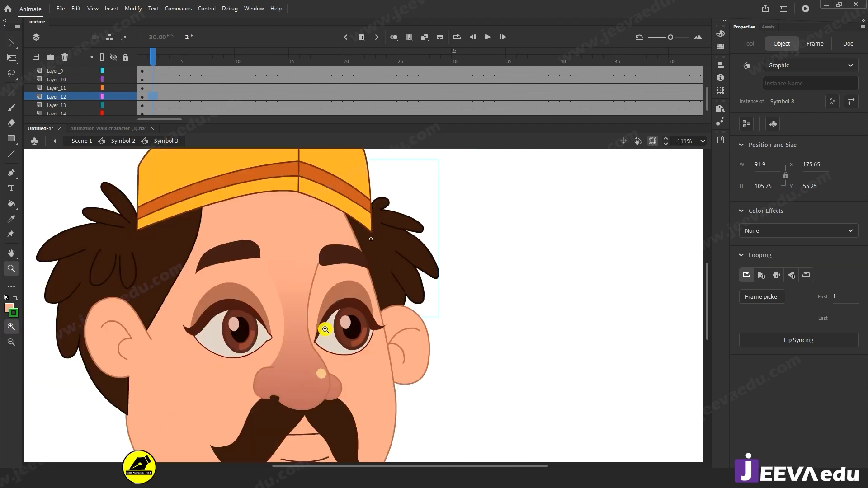
drag(323, 330, 403, 367)
key(v)
double_click(238, 300)
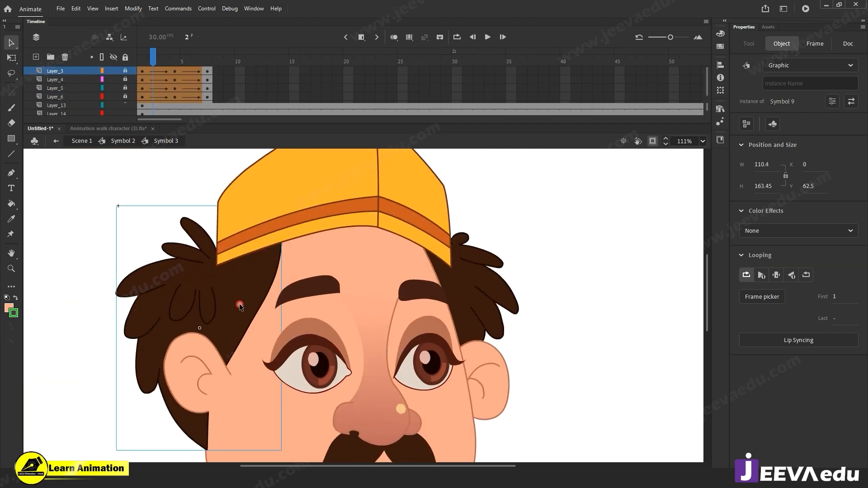
click(175, 64)
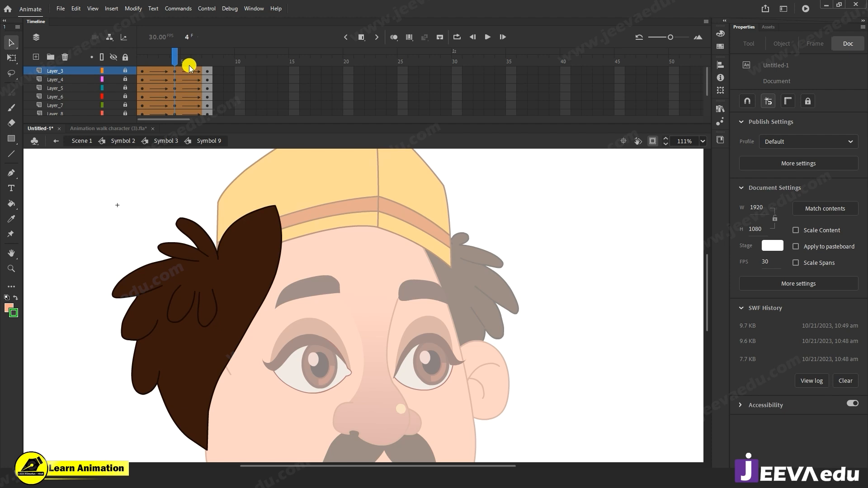
click(208, 68)
Step: Reopen the Symbol 8 hair and lengthen the shape tweens on all layers so the keyframes fall on frames 4 and 7
click(163, 141)
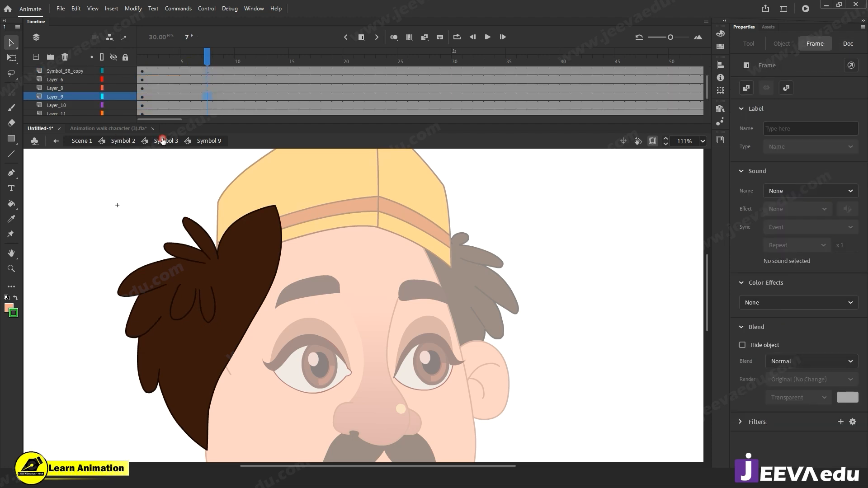
double_click(482, 309)
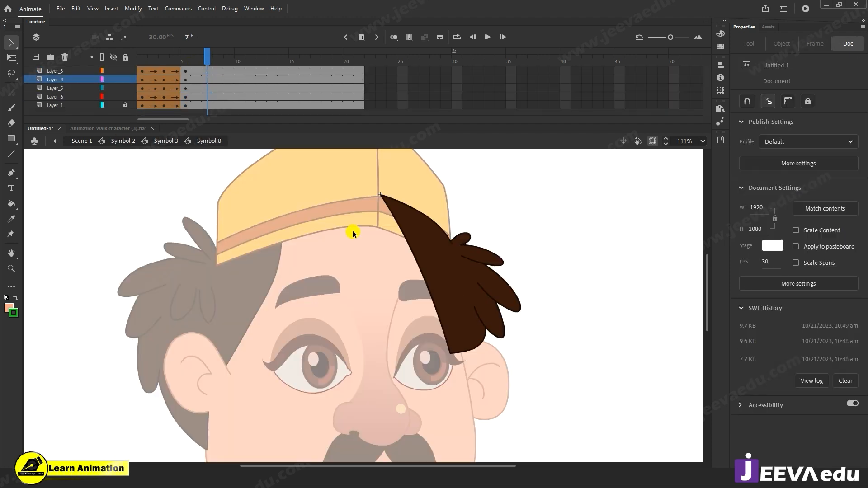
mouse_move(201, 60)
mouse_down()
mouse_move(157, 59)
mouse_move(212, 60)
mouse_up()
key(F5)
key(F5)
key(F5)
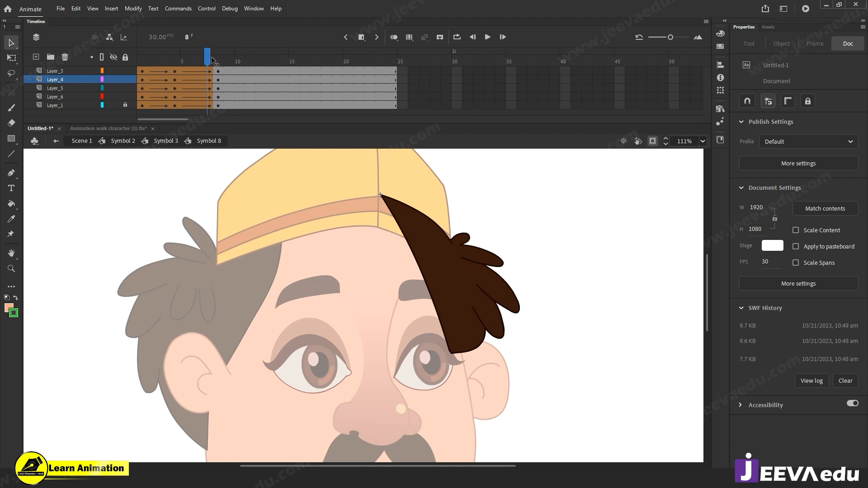
key(shift+F5)
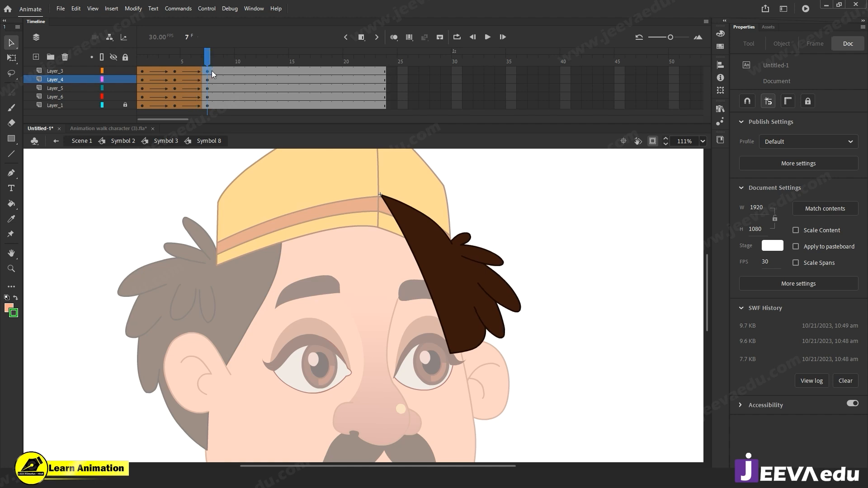
Step: Remove the surplus frames after frame 7 on all Symbol 8 layers
drag(303, 139, 303, 139)
click(187, 78)
drag(216, 106, 330, 3)
key(shift+F5)
key(shift+F5)
drag(208, 60, 131, 87)
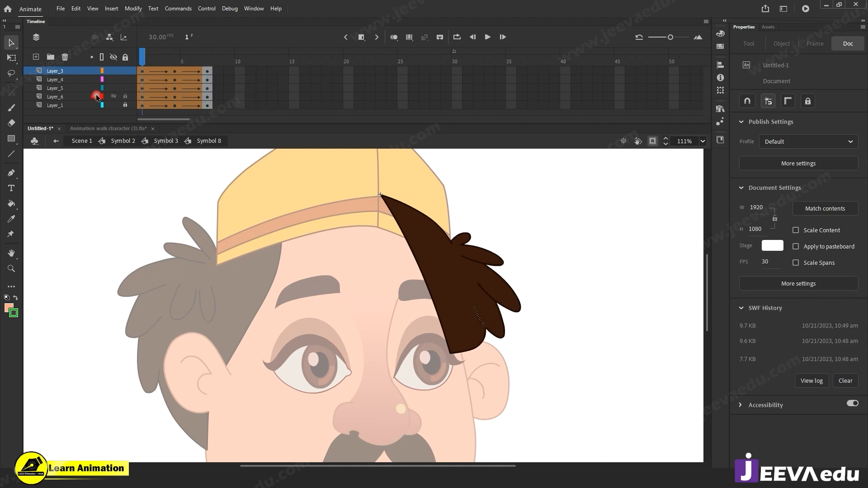
Step: Compare the strand lines of the Symbol 8 hair on frames 1, 4 and 2
click(475, 313)
key(z)
click(458, 279)
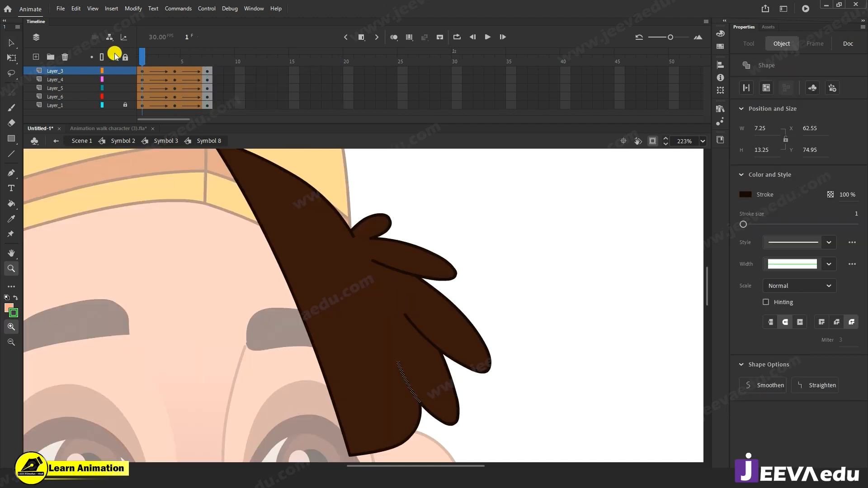
click(173, 66)
key(v)
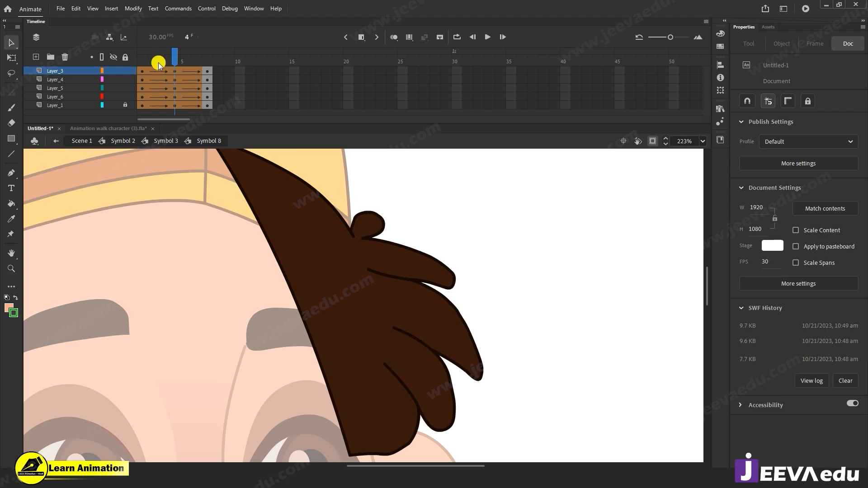
drag(149, 61, 155, 68)
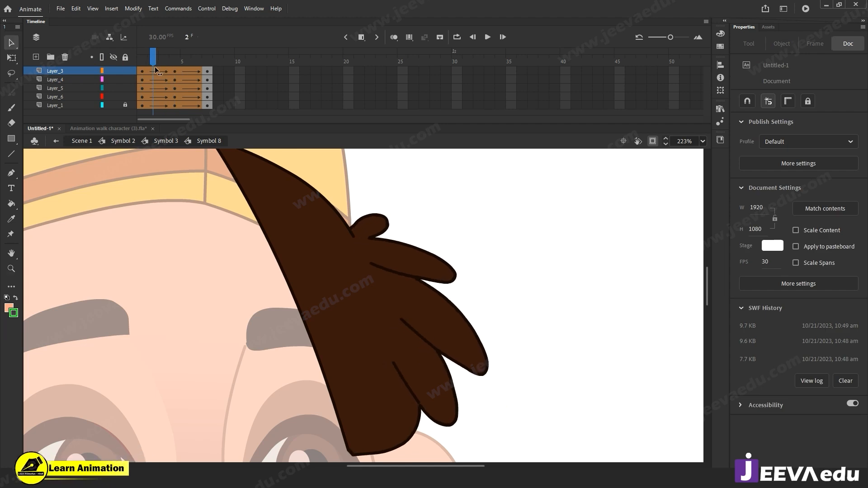
Step: Inspect the lowest inner strand line's join on frame 2 up close, and preview the animation as a test movie
key(z)
click(386, 384)
click(400, 341)
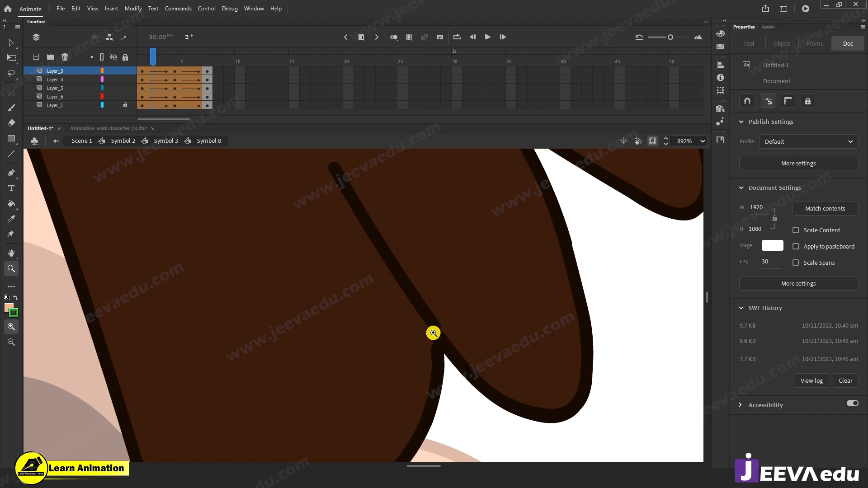
key(v)
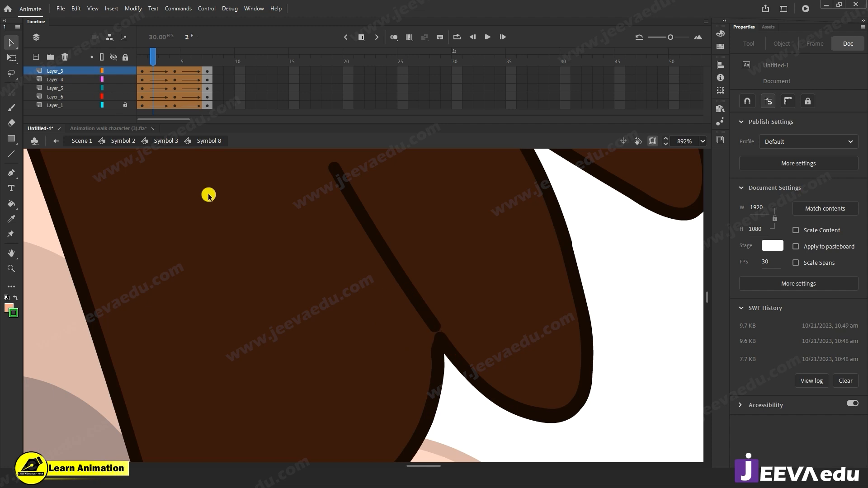
click(152, 71)
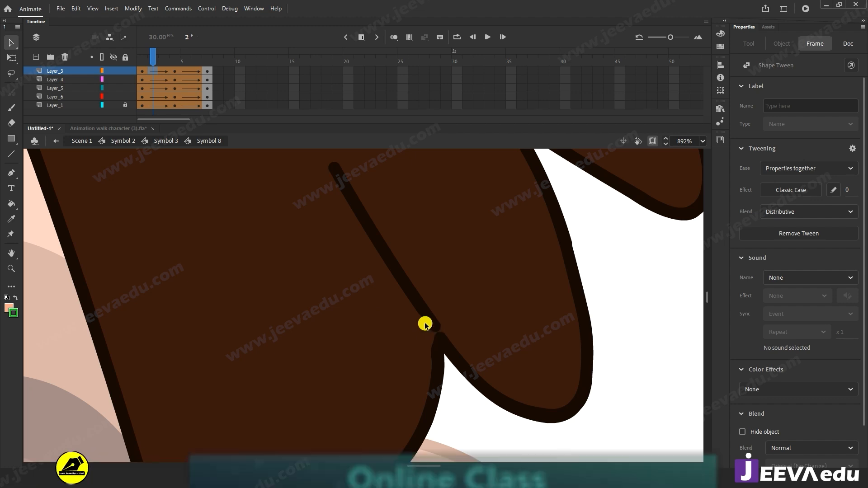
key(ctrl+Return)
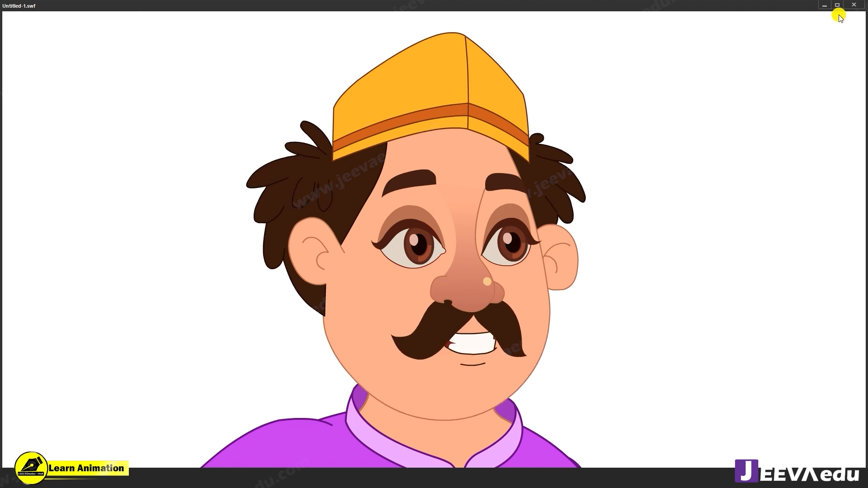
click(850, 9)
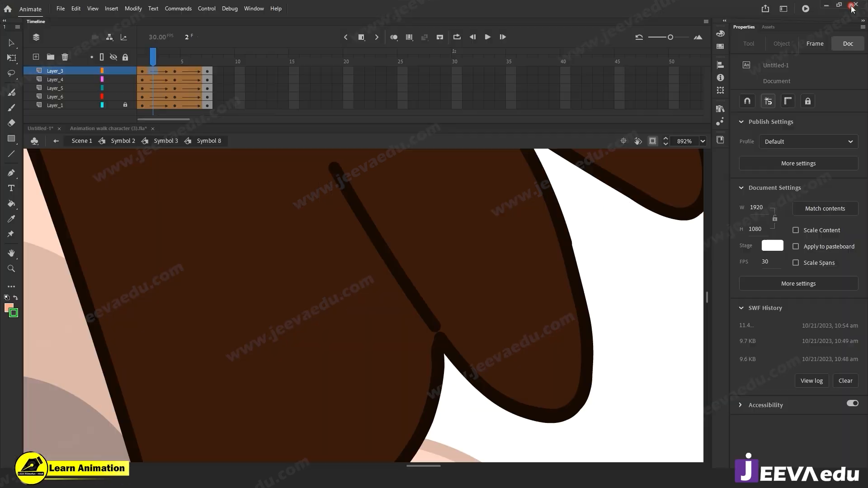
Step: Add a Layer_4 keyframe on frame 2 and extend the lowest inner strand line's end into its notch
mouse_move(148, 57)
mouse_down()
mouse_move(174, 62)
mouse_move(151, 68)
mouse_up()
click(273, 146)
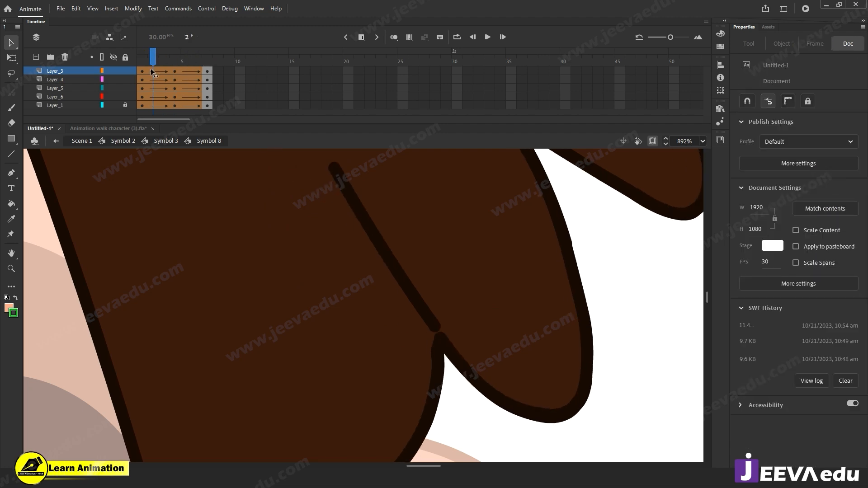
key(z)
click(383, 328)
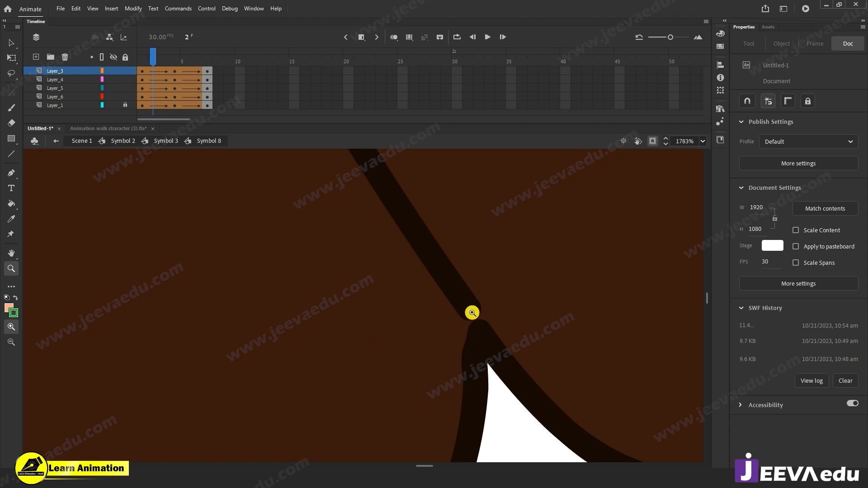
key(v)
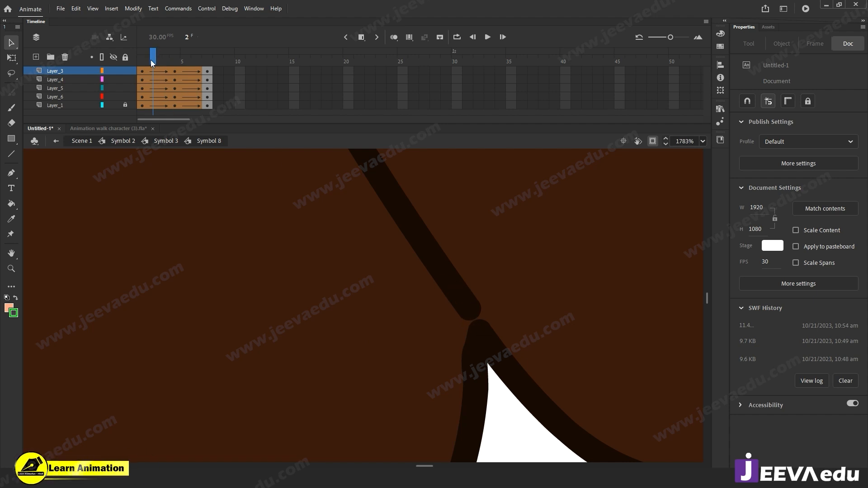
click(142, 71)
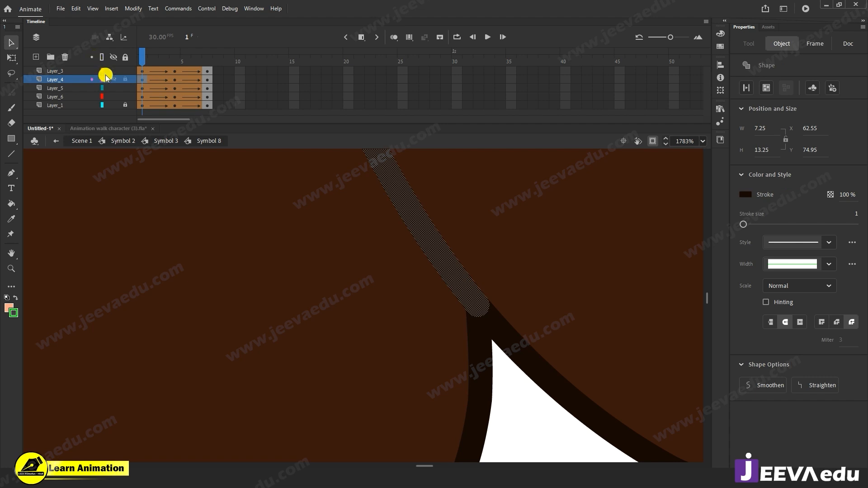
click(153, 79)
click(152, 69)
click(155, 79)
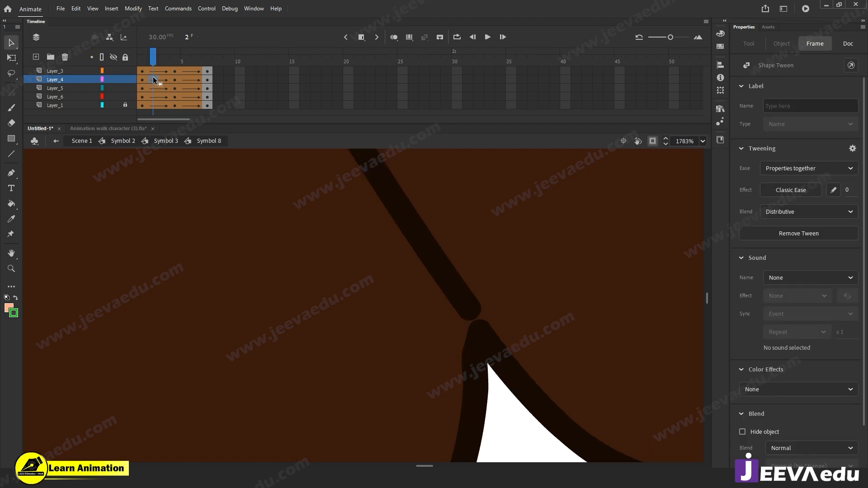
click(504, 426)
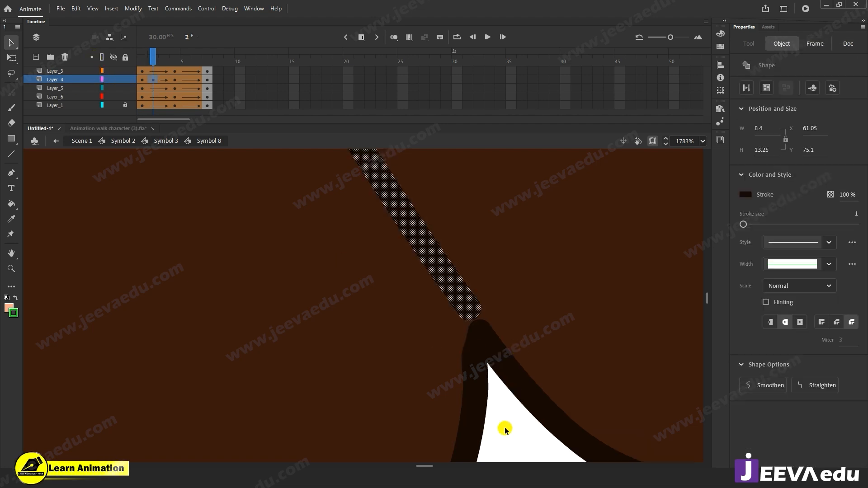
click(477, 314)
drag(477, 315, 480, 342)
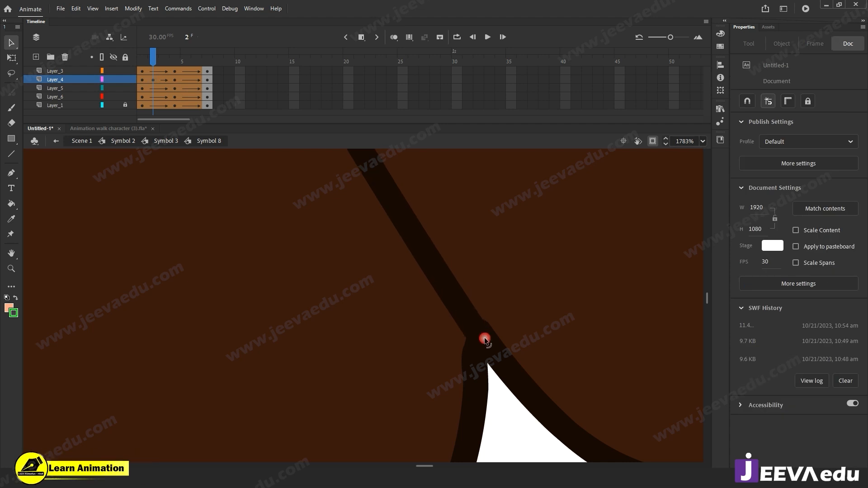
Step: Check the lowest strand line's join through frame 4 and play the test movie again
click(146, 62)
drag(146, 62, 170, 65)
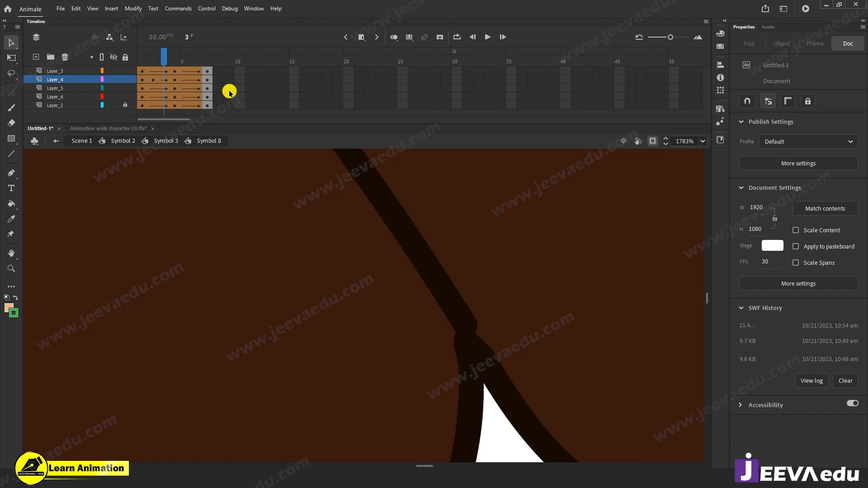
click(179, 58)
key(ctrl+Return)
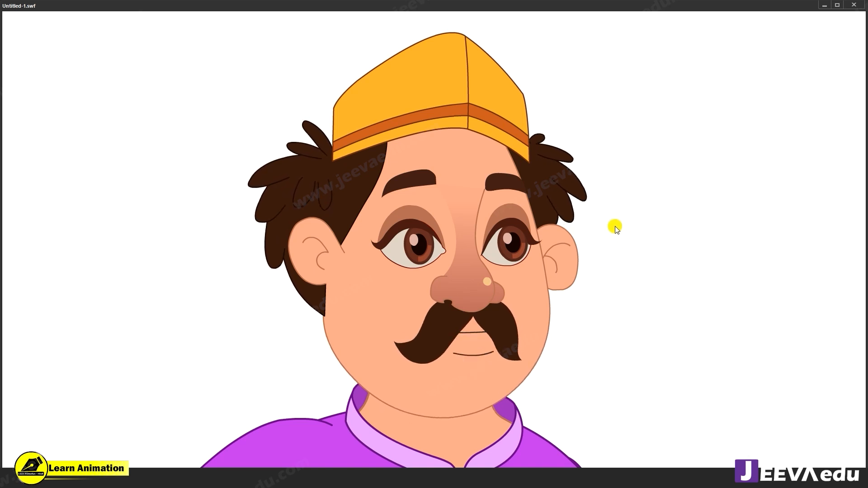
click(856, 4)
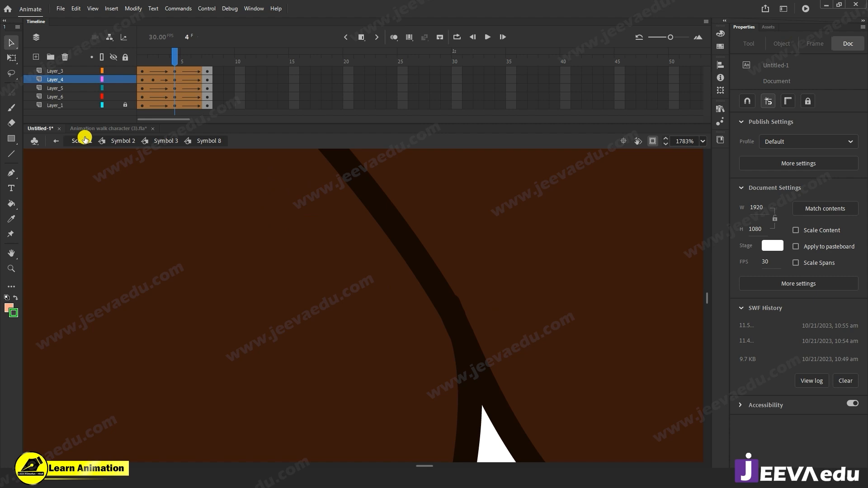
Step: Leave the hair symbol and return to Symbol 2 with the character's face in view
click(102, 141)
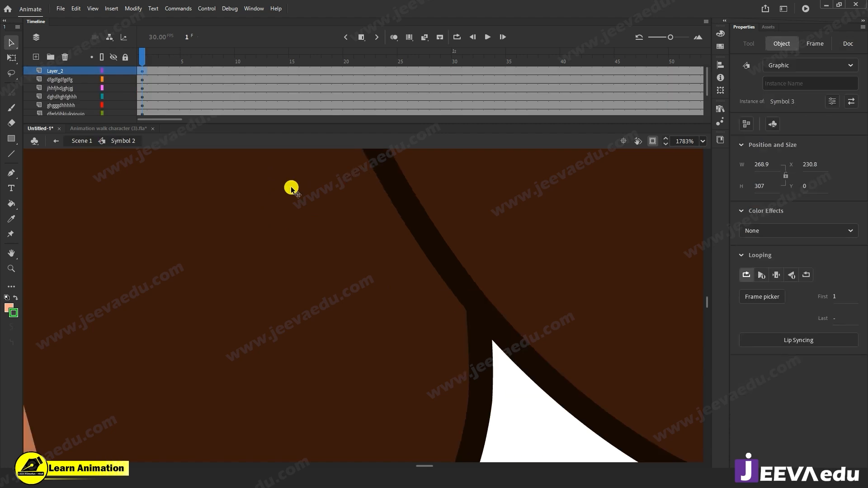
click(442, 359)
click(388, 364)
click(412, 362)
drag(407, 365, 409, 325)
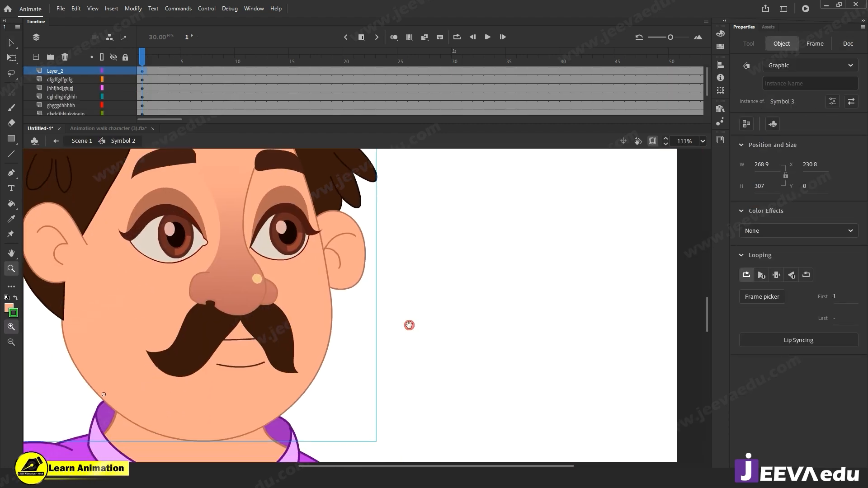
Step: Try sketching freehand strokes beside the head with the Paint Brush, and undo them
key(shift+y)
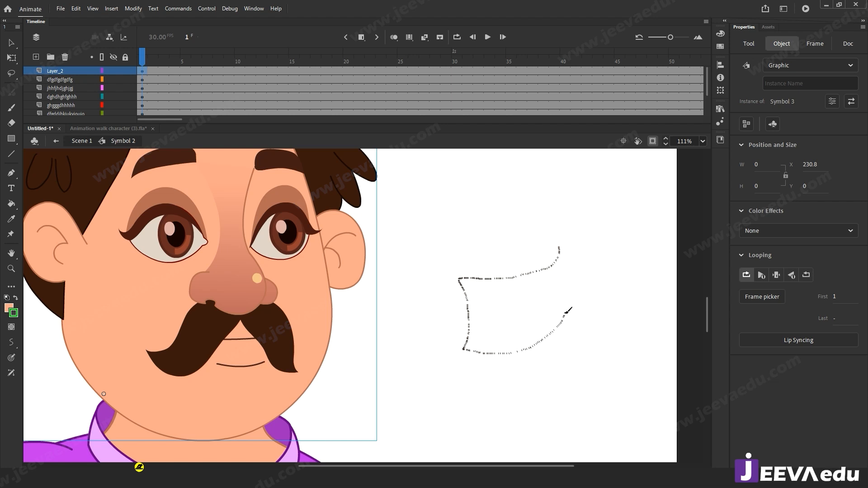
drag(568, 311, 566, 310)
drag(521, 364, 506, 374)
drag(443, 382, 427, 383)
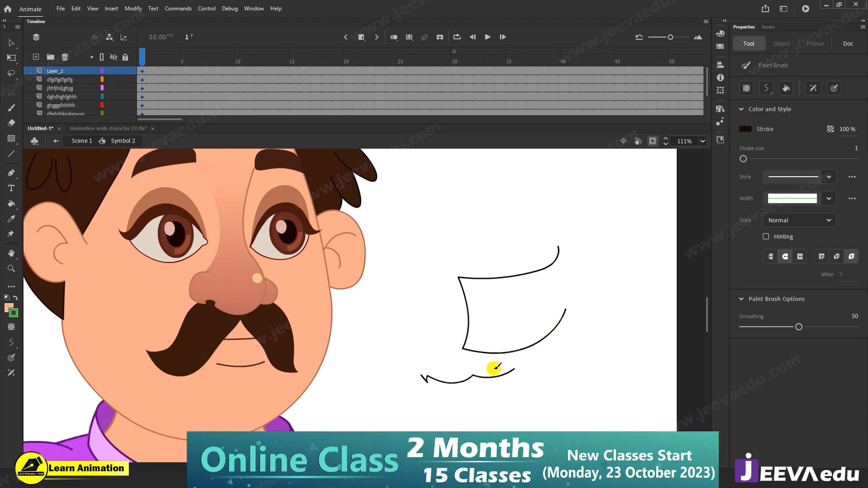
drag(511, 386, 470, 393)
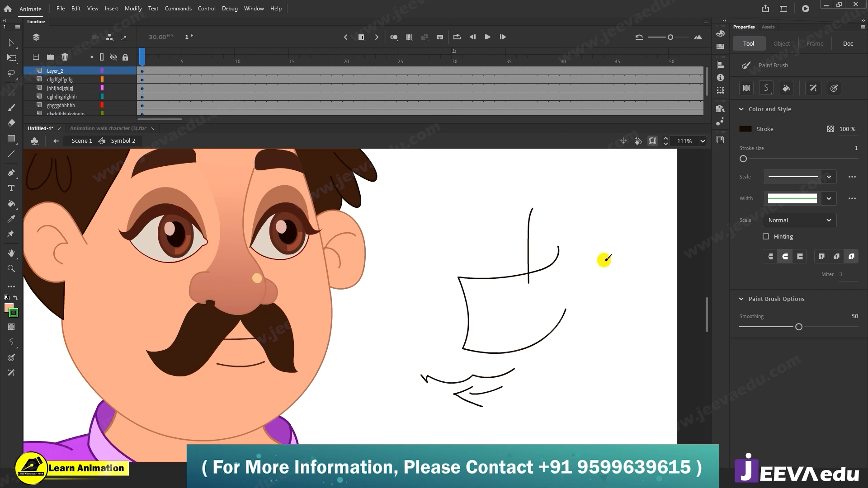
key(ctrl+z)
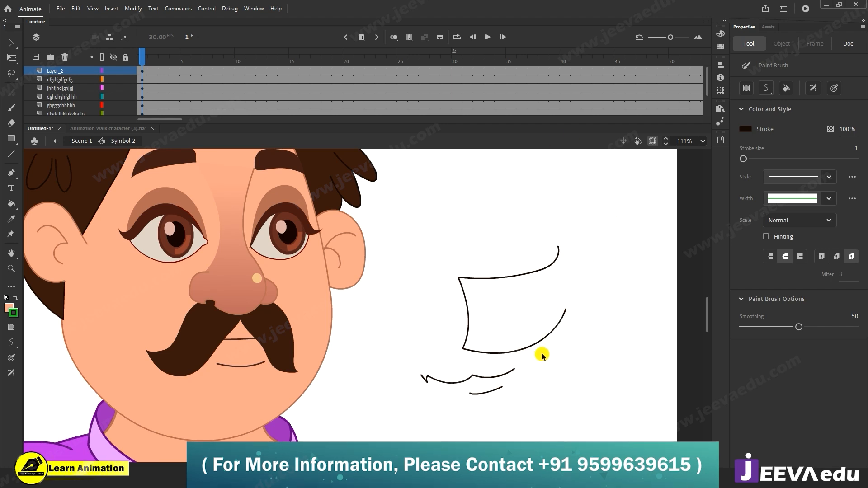
key(ctrl+z)
Step: Preview the whole character animation as a test movie
key(ctrl+Return)
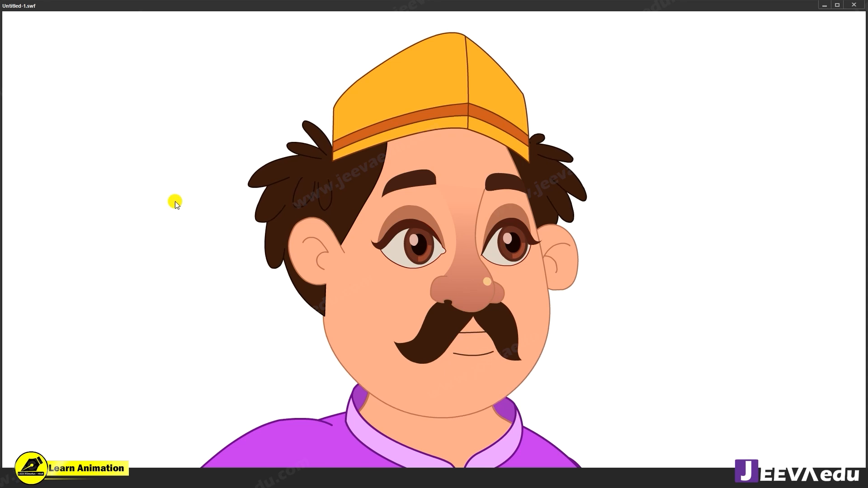